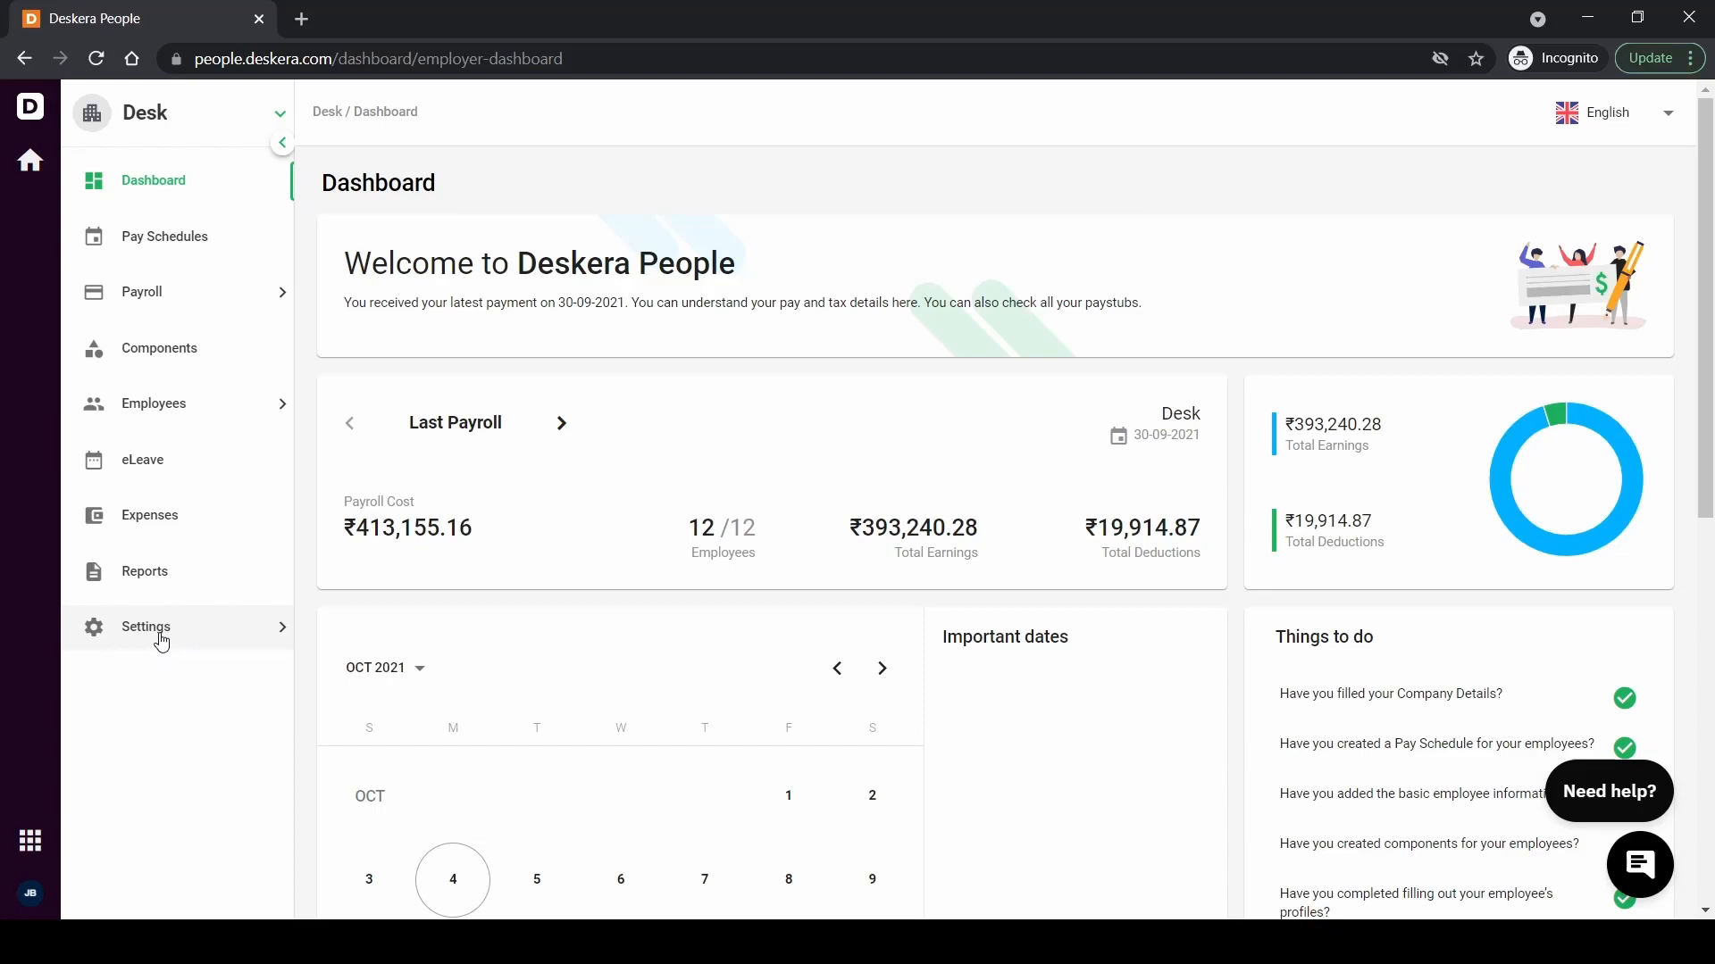
Scroll down the sidebar and open the Investments settings page for IT declarations
{"action": "scroll", "coordinate": [160, 642], "scroll_direction": "down", "scroll_amount": 1}
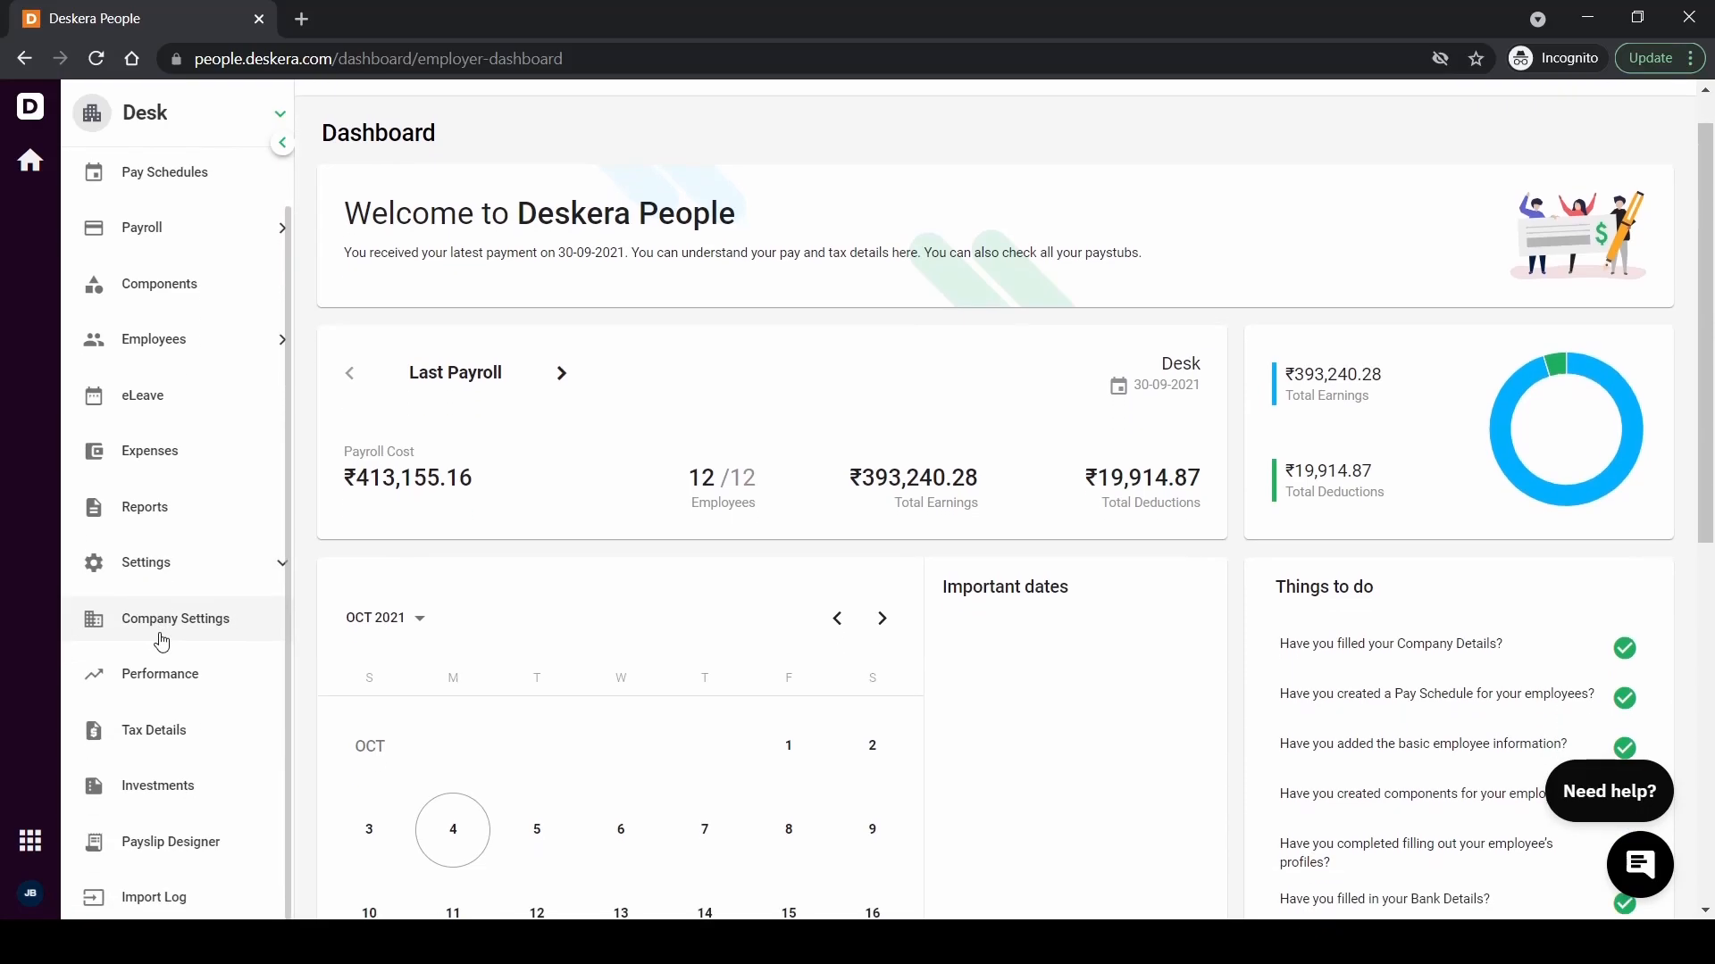
{"action": "left_click", "coordinate": [161, 792]}
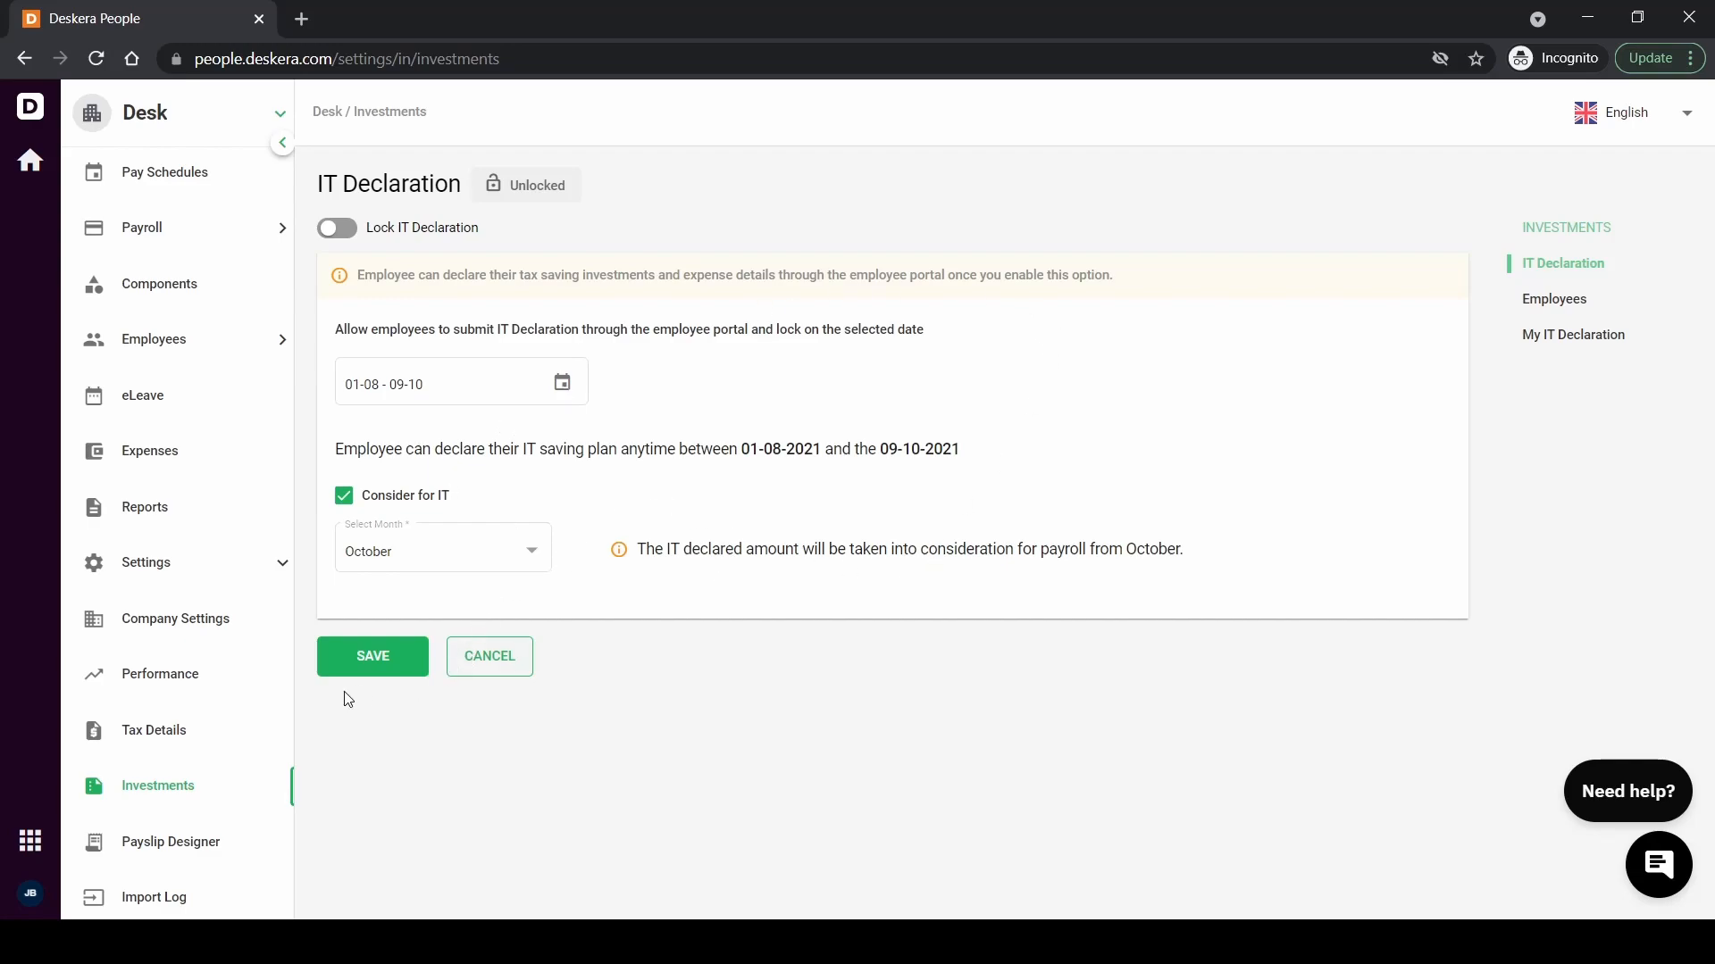
Save the IT declaration settings and list employees' declaration statuses, all Not Submitted
{"action": "left_click", "coordinate": [351, 661]}
{"action": "left_click", "coordinate": [1556, 299]}
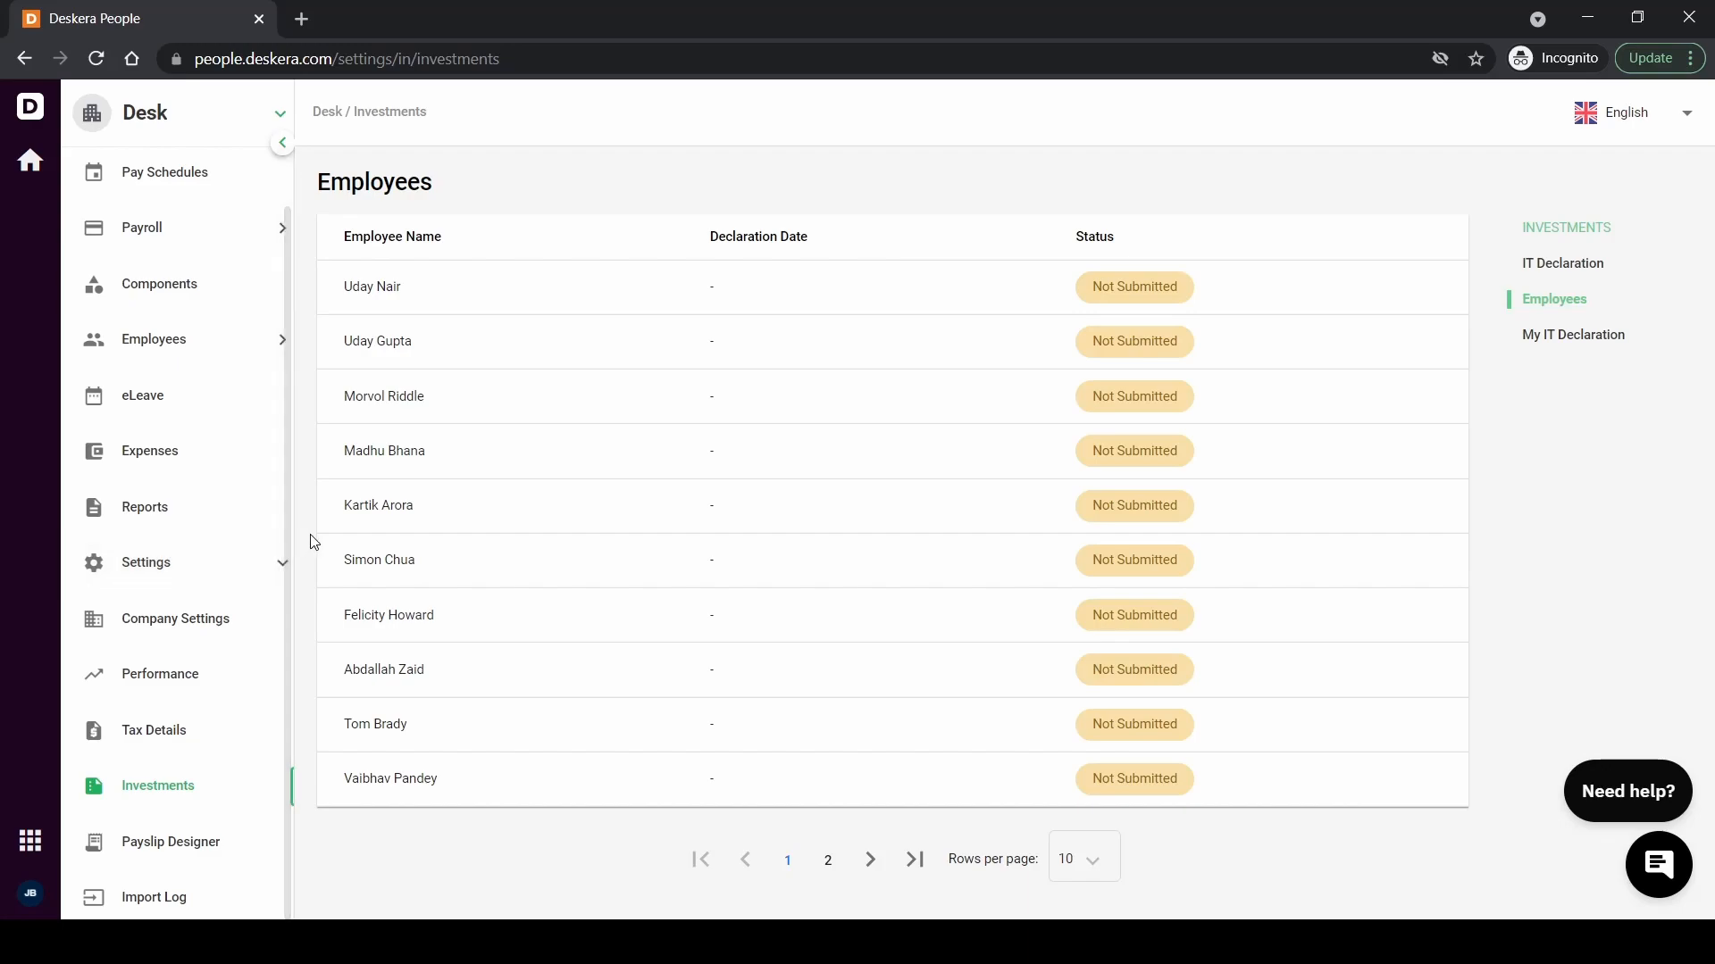
Open the fifth employee's 2021 - 2022 IT declaration under the Old Tax Regime
{"action": "left_click", "coordinate": [396, 507]}
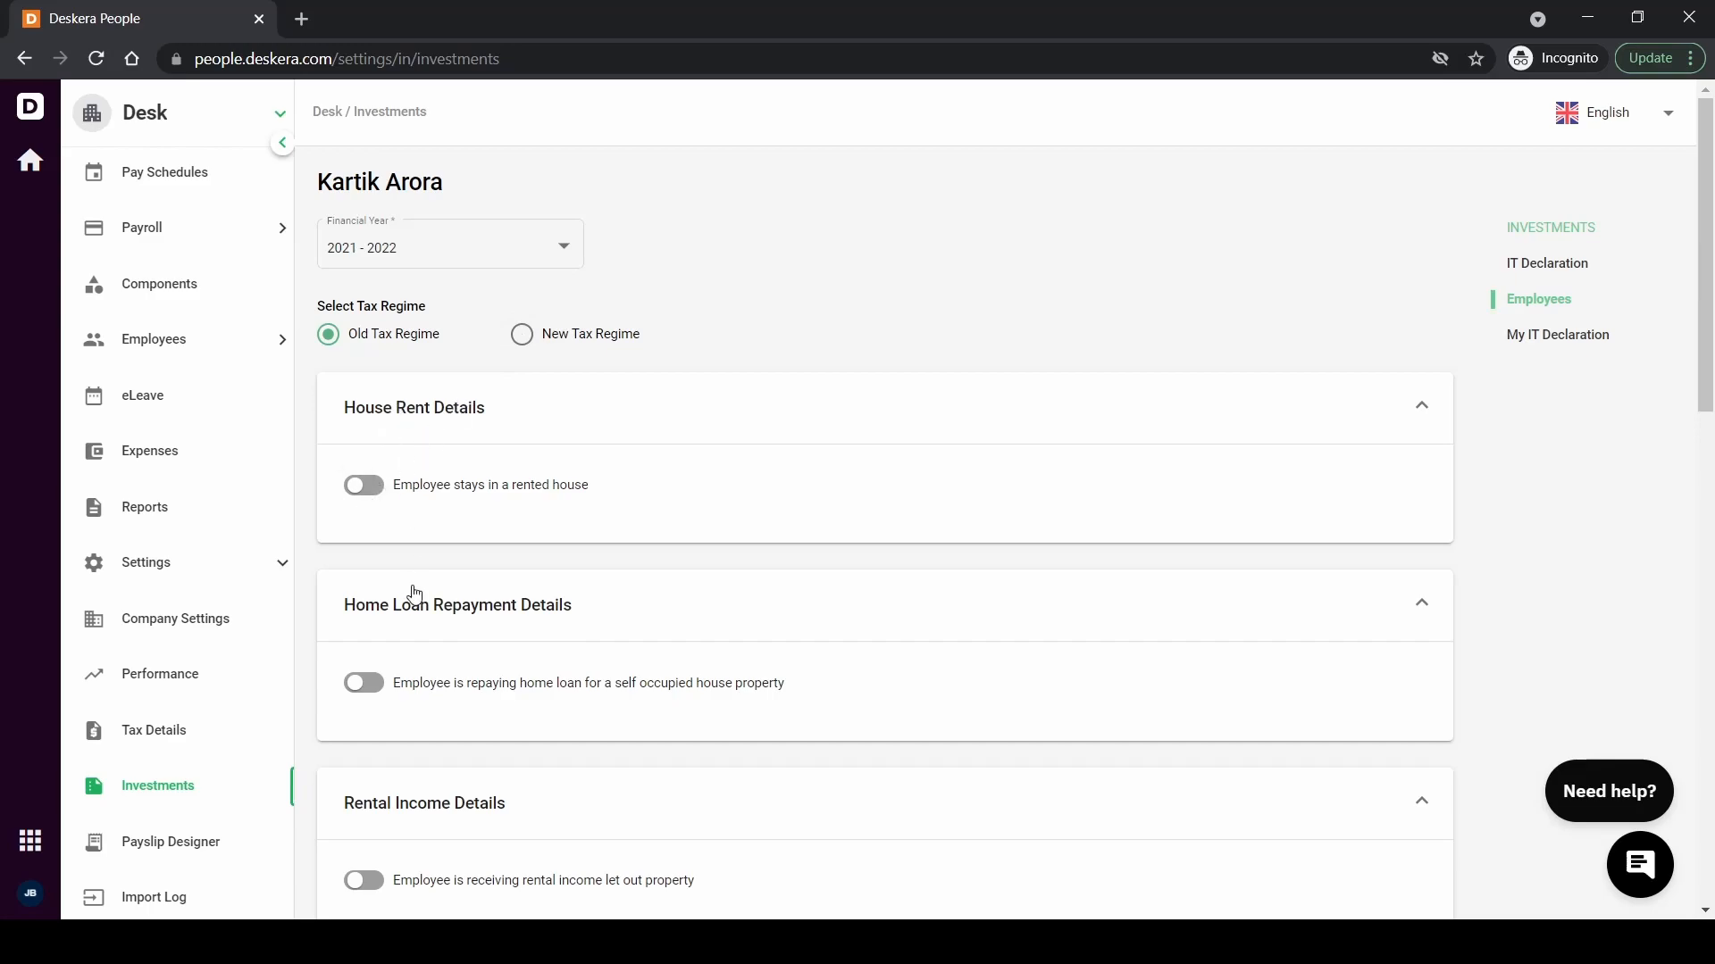
Mark the employee as renting and add a 90,000 rent entry for 01-04-2021 to 31-03-2022
{"action": "left_click", "coordinate": [375, 498]}
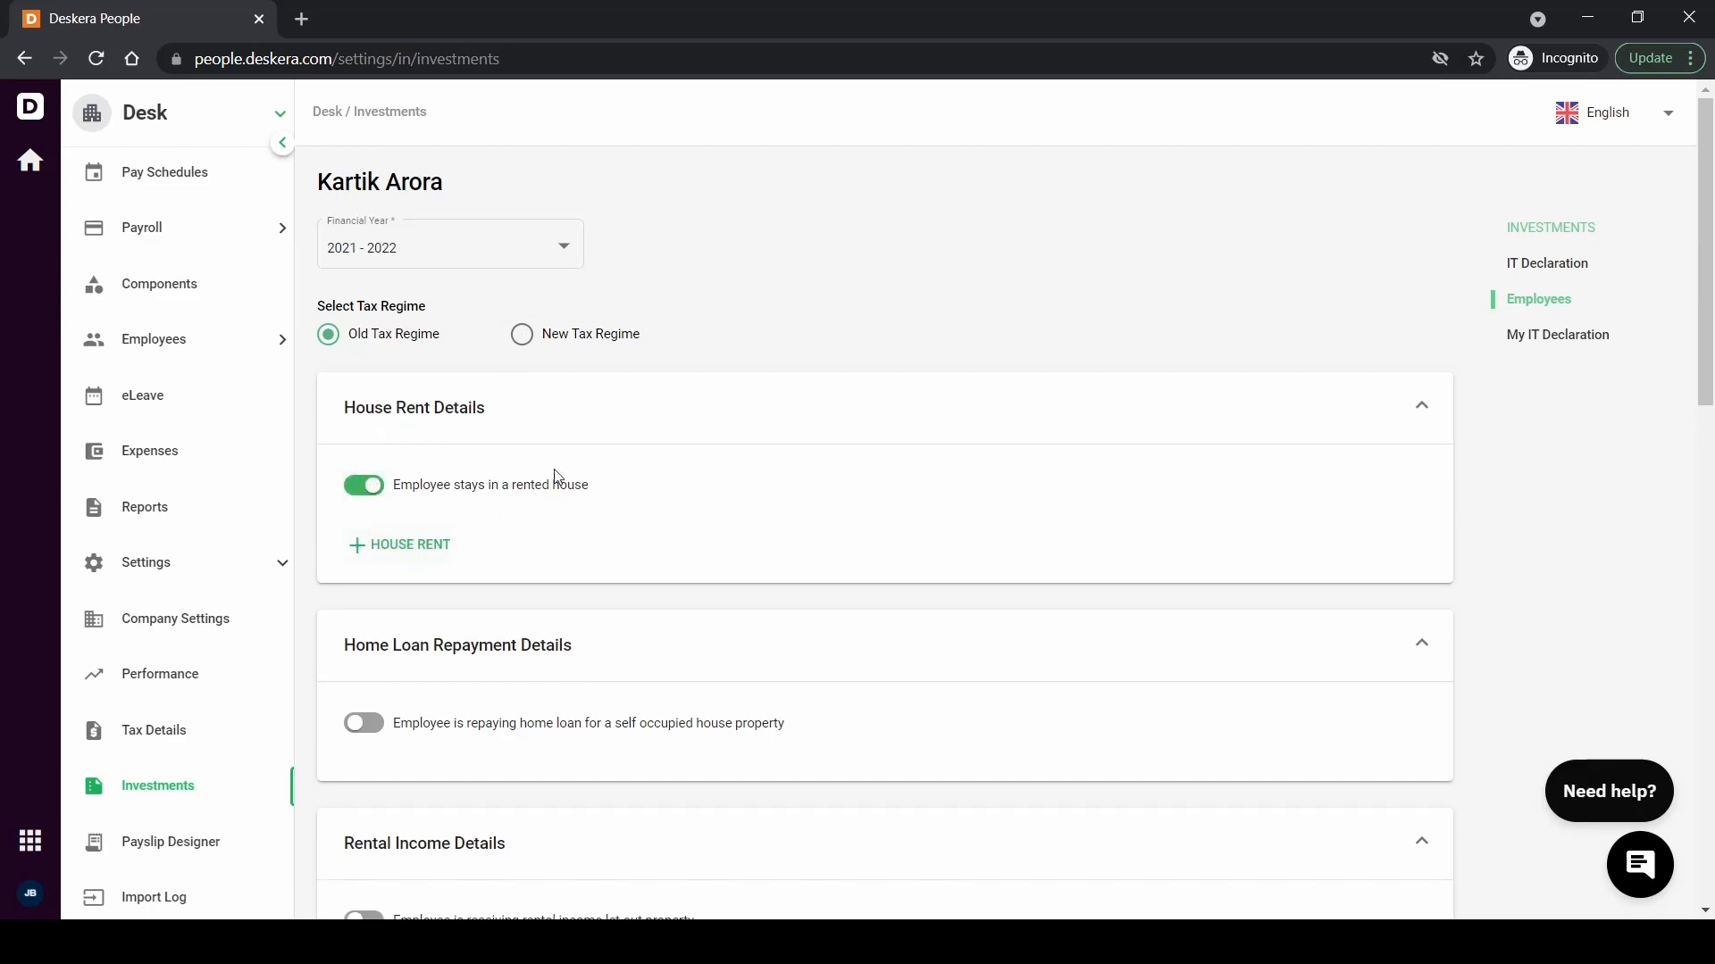
{"action": "left_click", "coordinate": [444, 551]}
{"action": "left_click", "coordinate": [535, 653]}
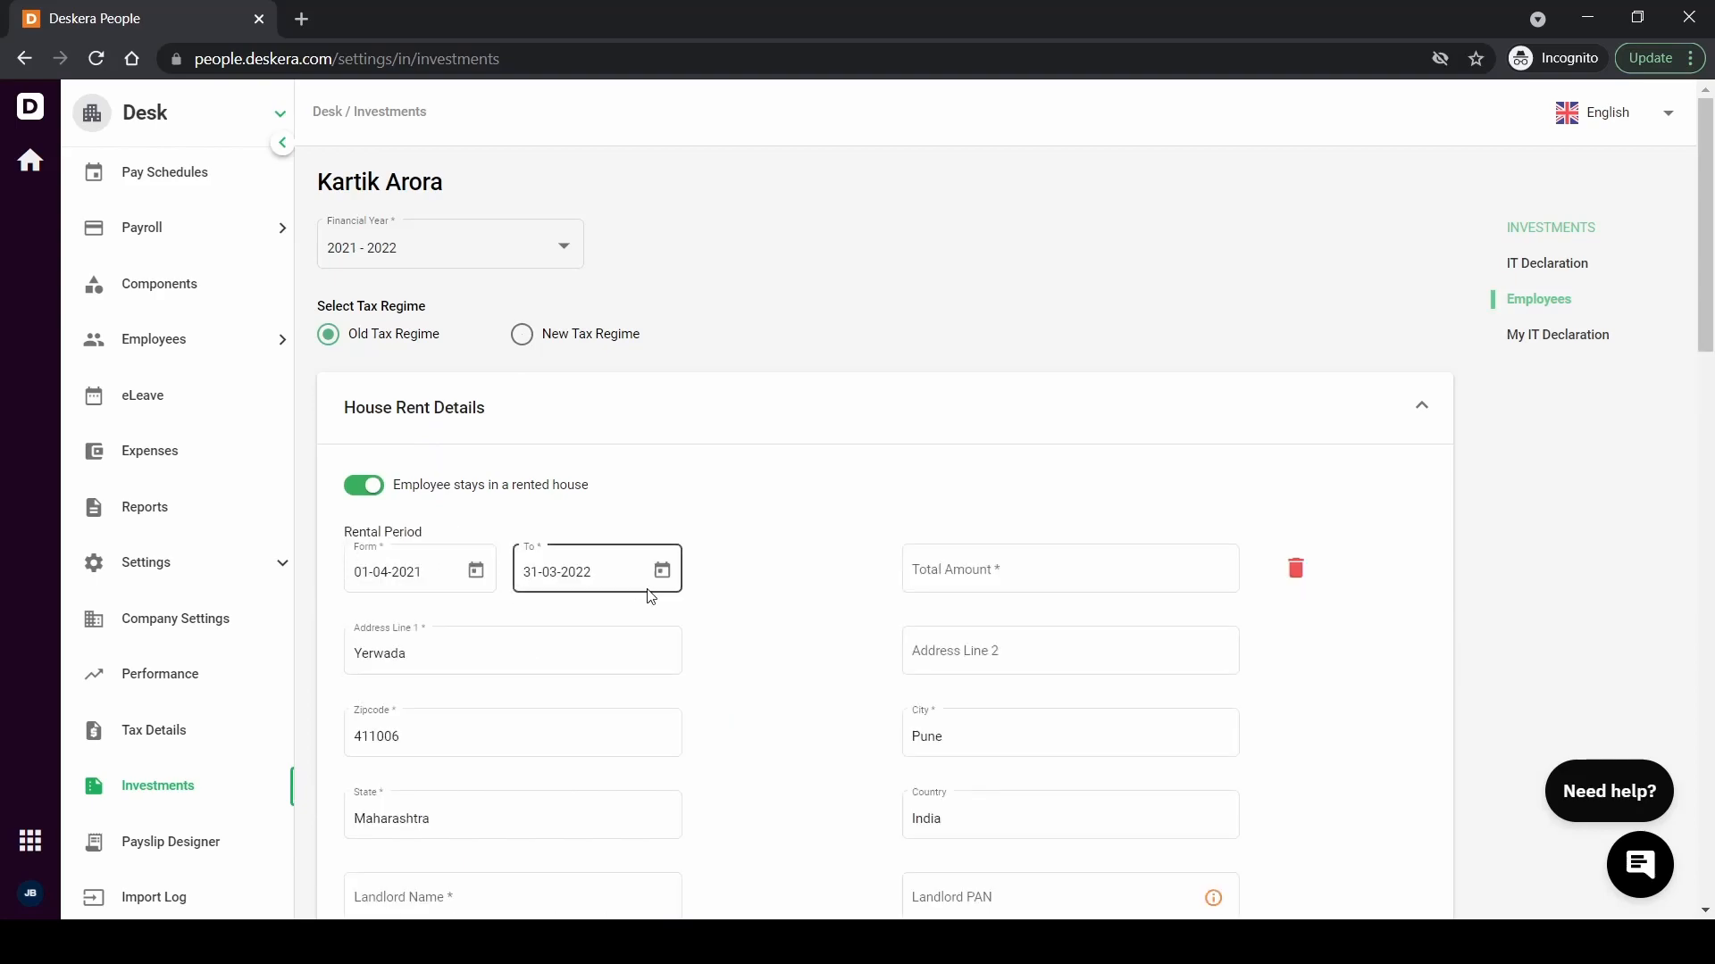
{"action": "scroll", "coordinate": [820, 629], "scroll_direction": "down", "scroll_amount": 1}
{"action": "scroll", "coordinate": [820, 630], "scroll_direction": "down", "scroll_amount": 2}
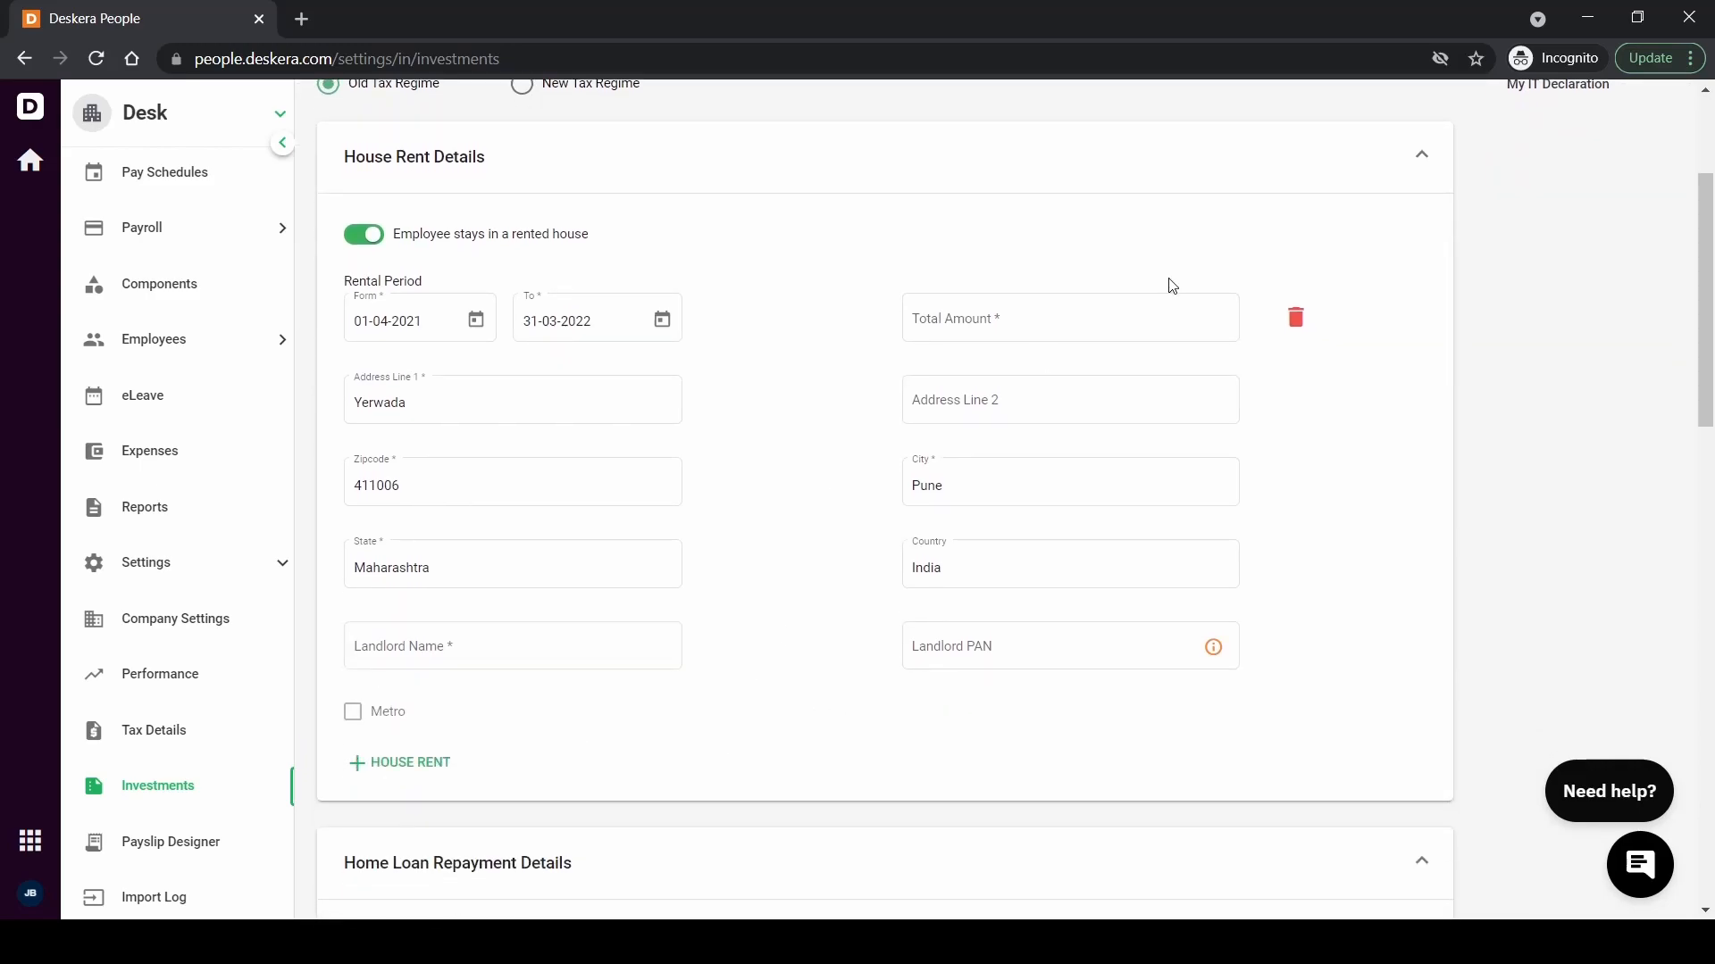
{"action": "left_click", "coordinate": [997, 323]}
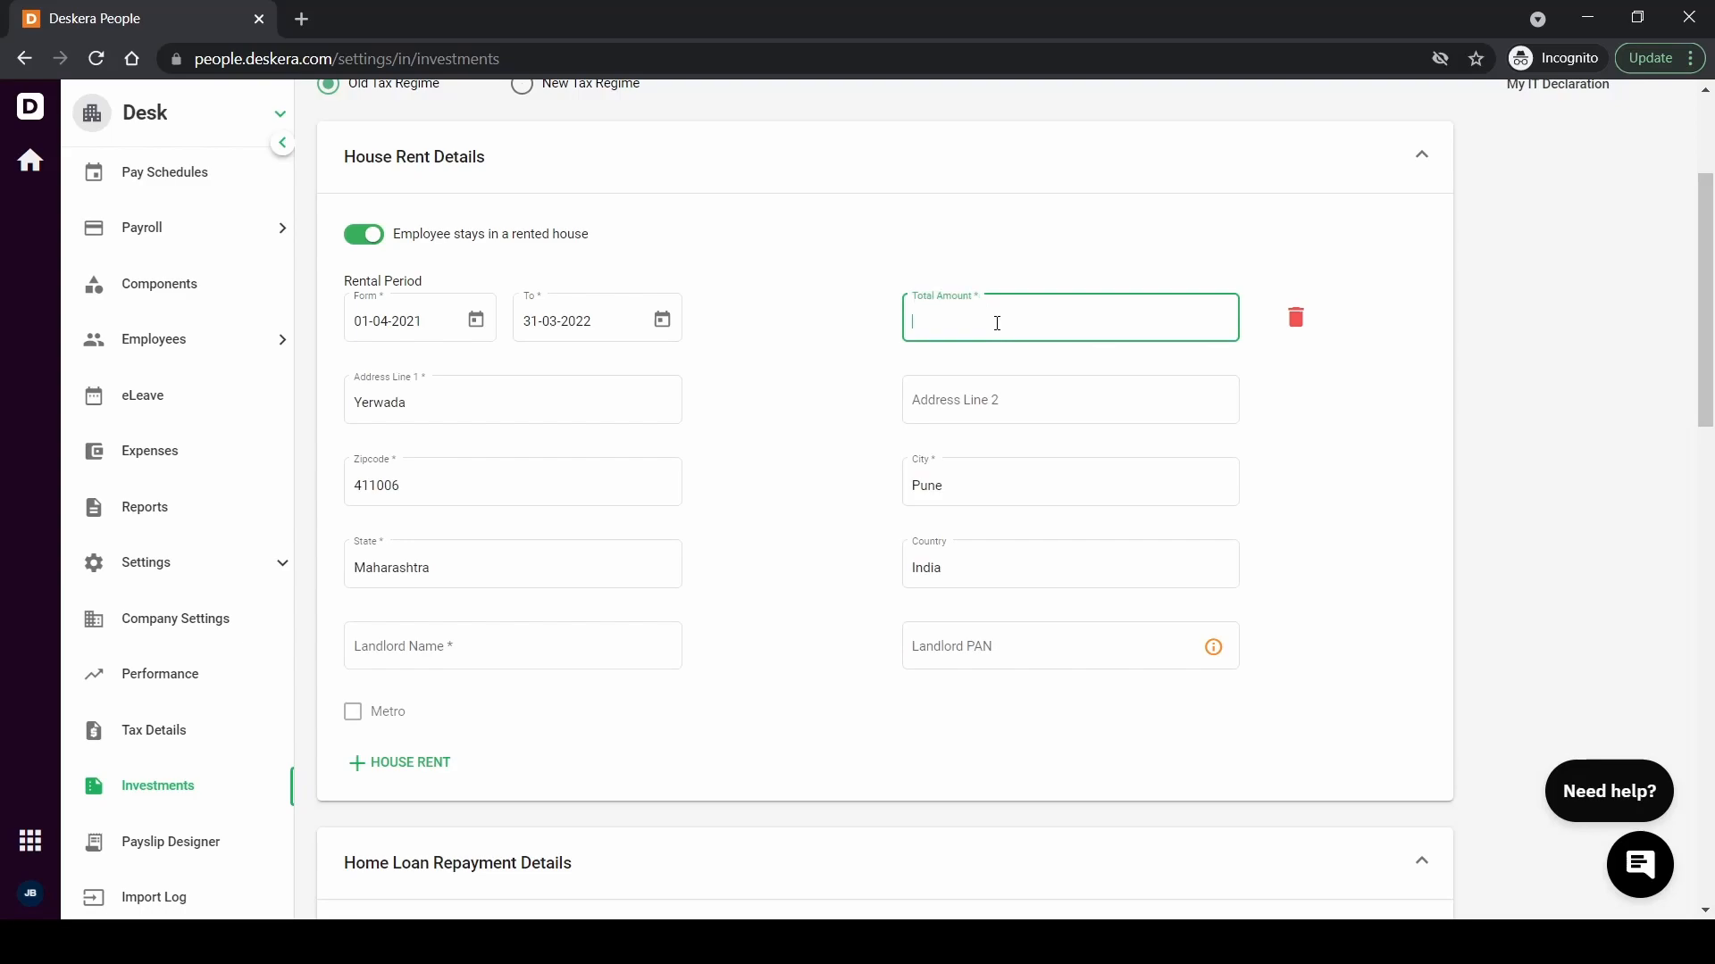
{"action": "type", "text": "90,000"}
Enter the landlord's name and PAN, then switch on the self-occupied home loan declaration
{"action": "left_click", "coordinate": [416, 644]}
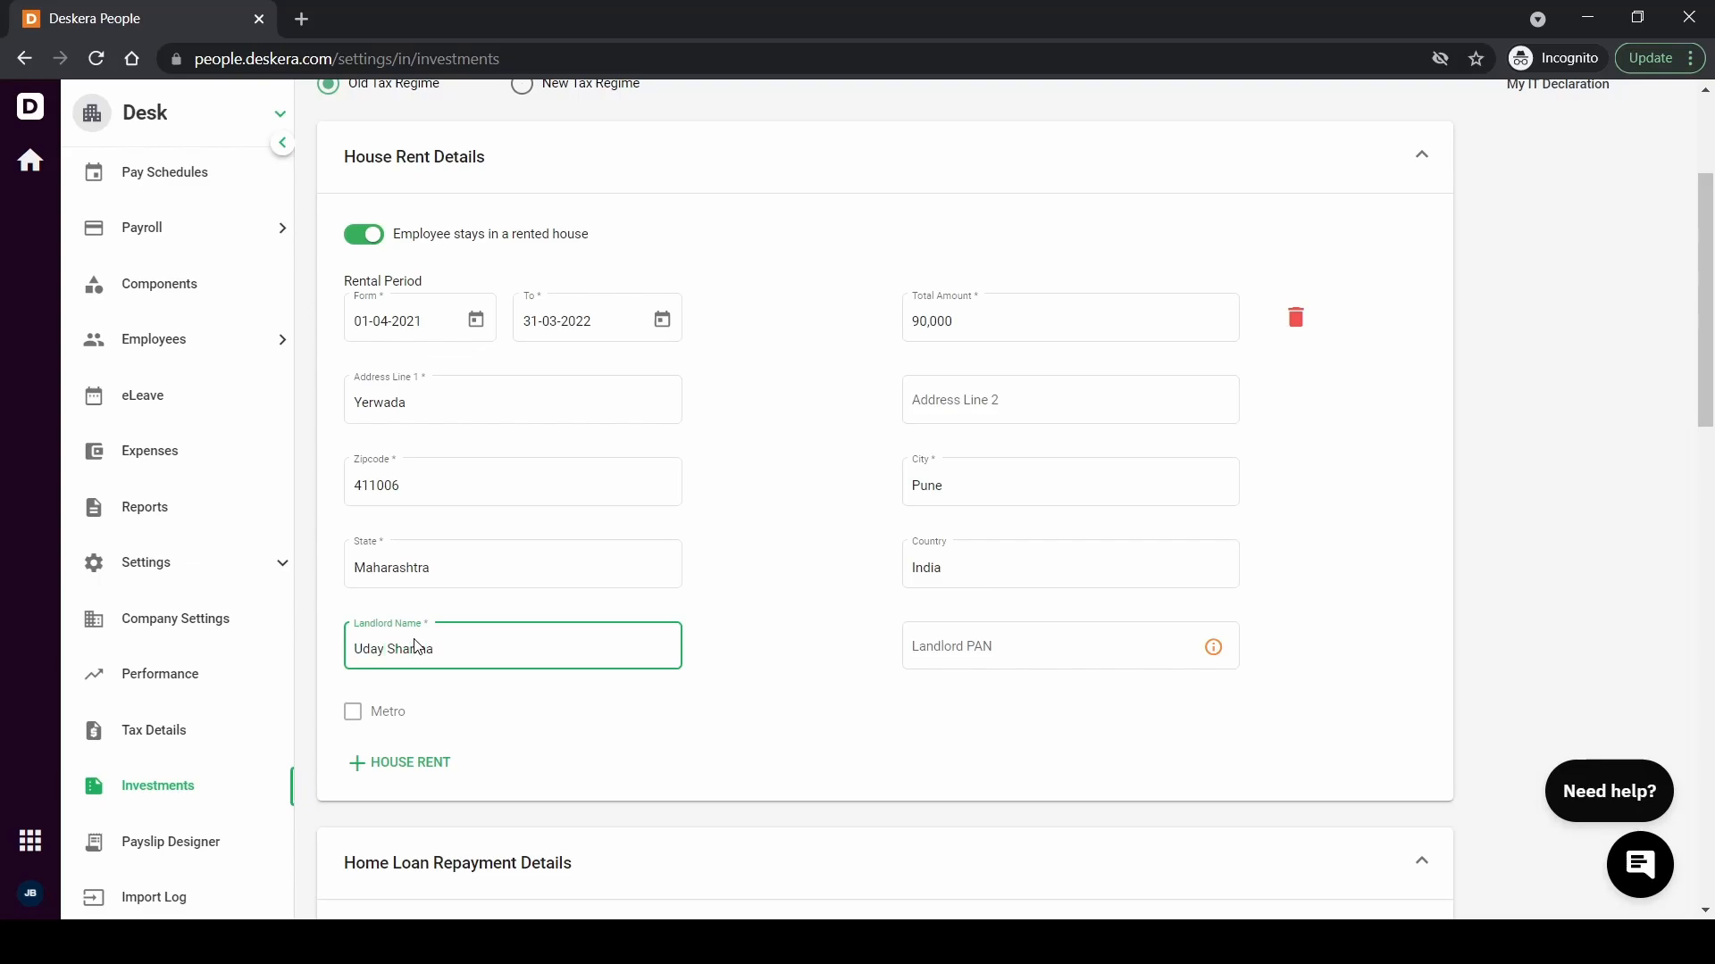
{"action": "left_click", "coordinate": [976, 650]}
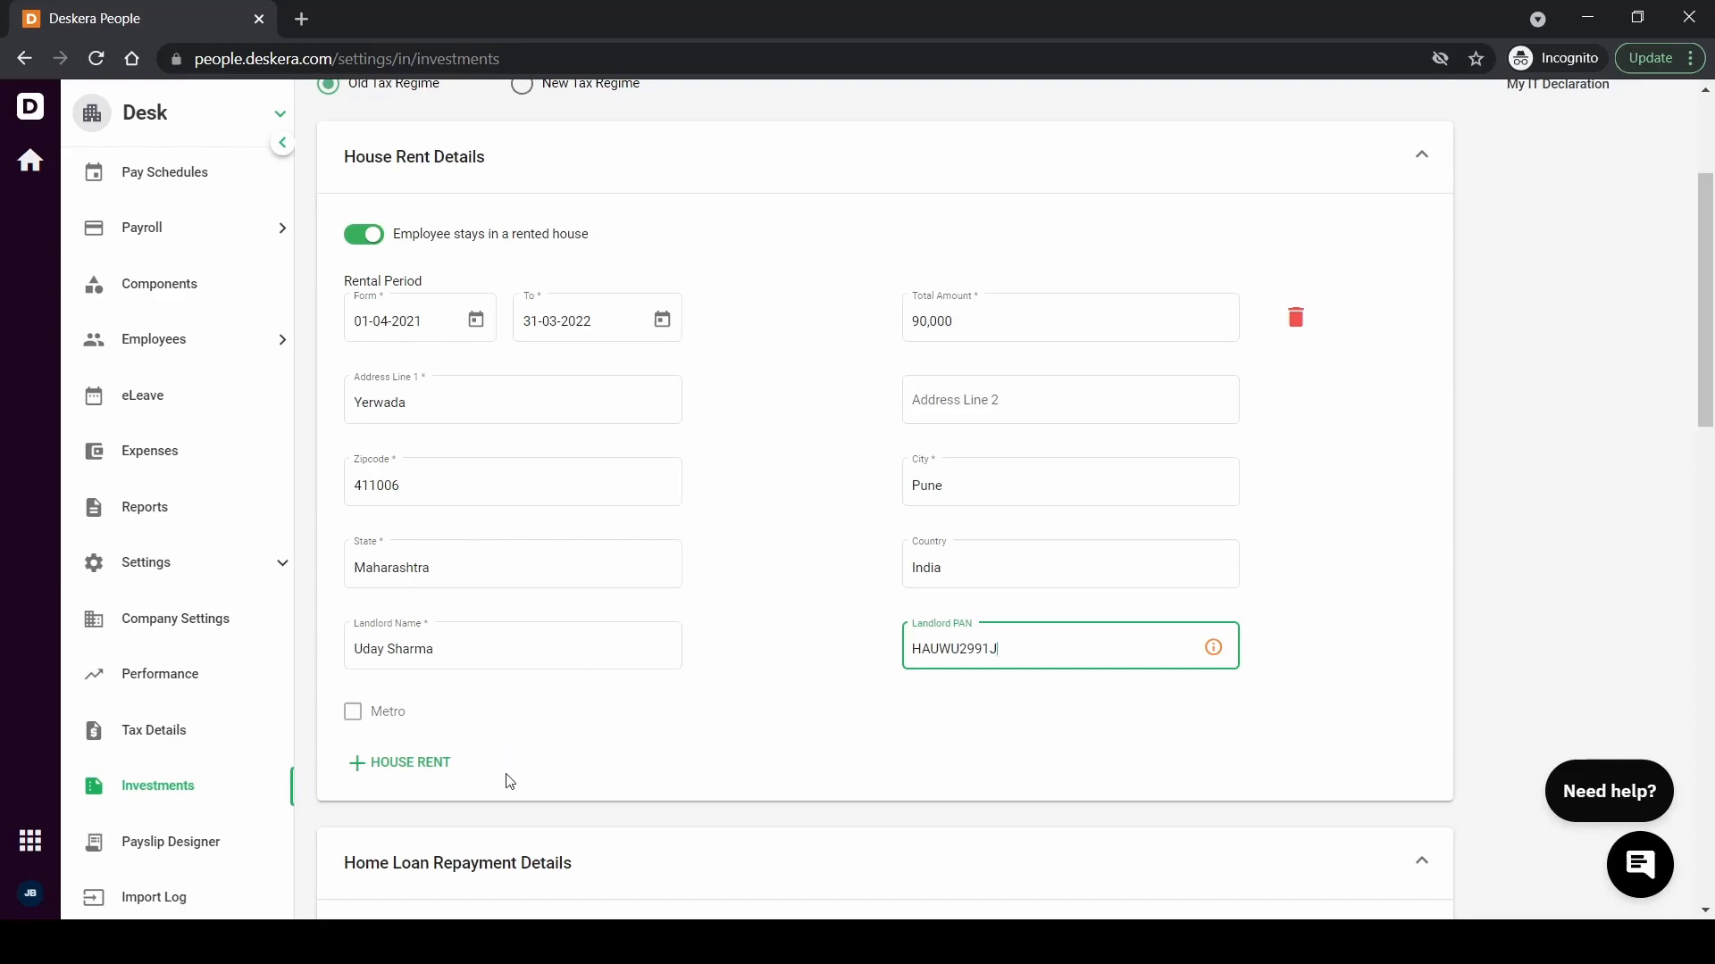
{"action": "scroll", "coordinate": [507, 781], "scroll_direction": "down", "scroll_amount": 1}
{"action": "scroll", "coordinate": [508, 784], "scroll_direction": "down", "scroll_amount": 2}
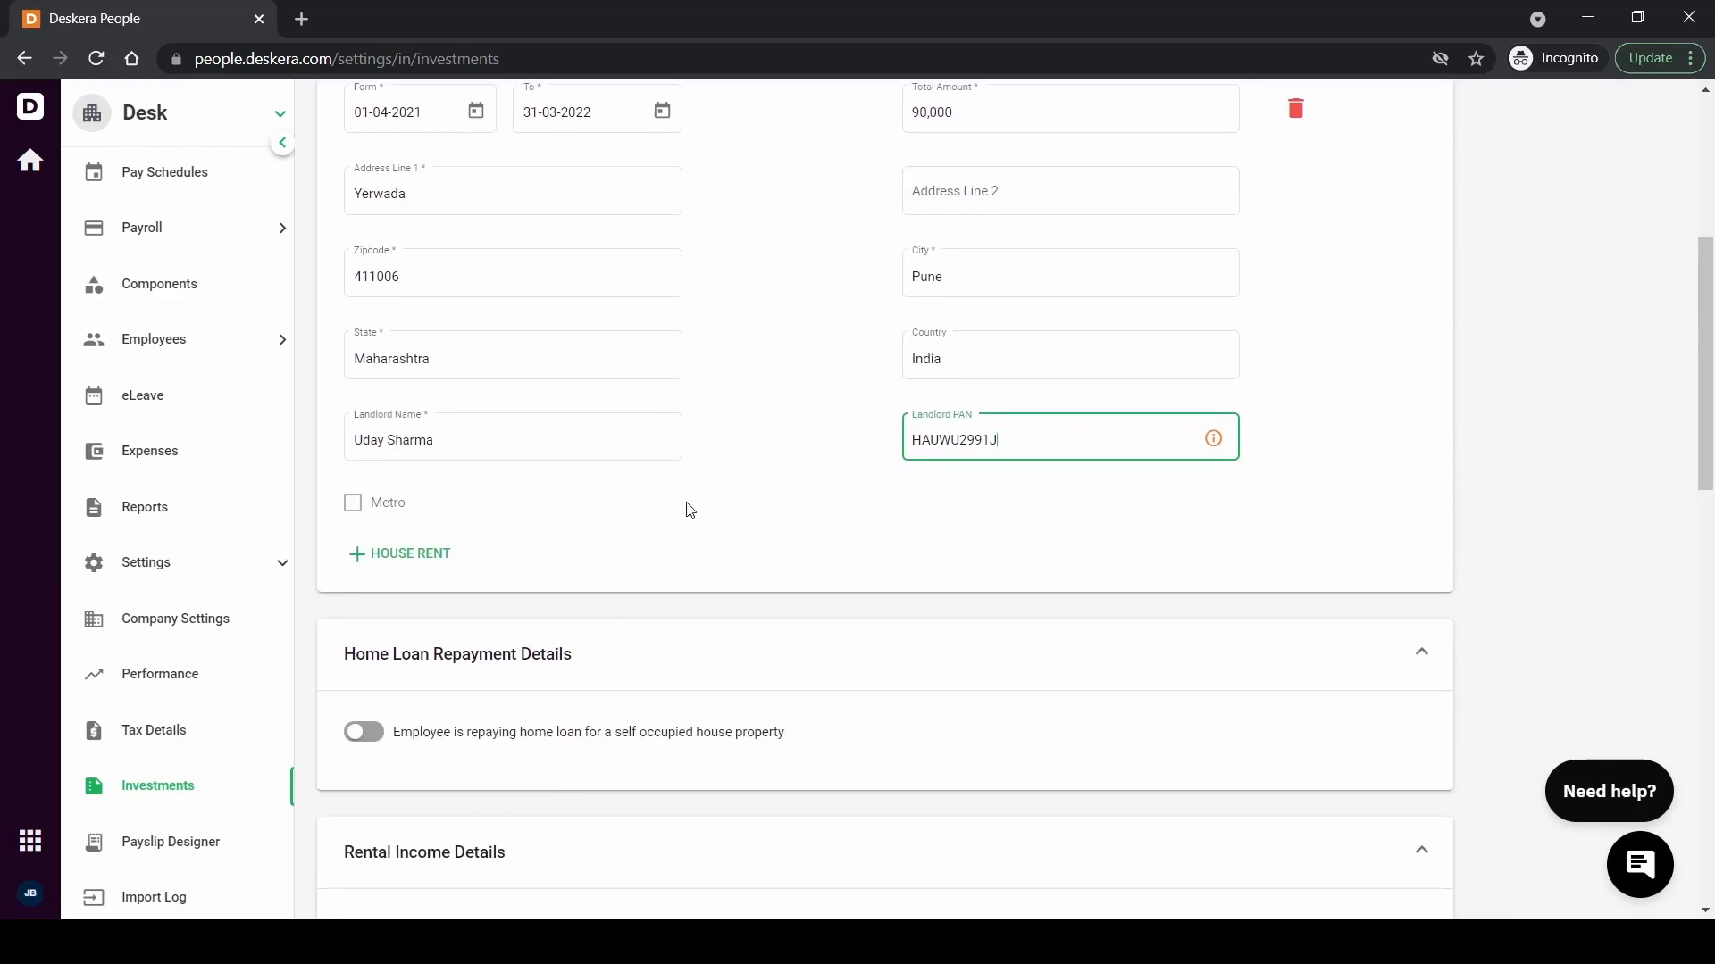
{"action": "scroll", "coordinate": [689, 506], "scroll_direction": "up", "scroll_amount": 2}
{"action": "scroll", "coordinate": [769, 605], "scroll_direction": "down", "scroll_amount": 2}
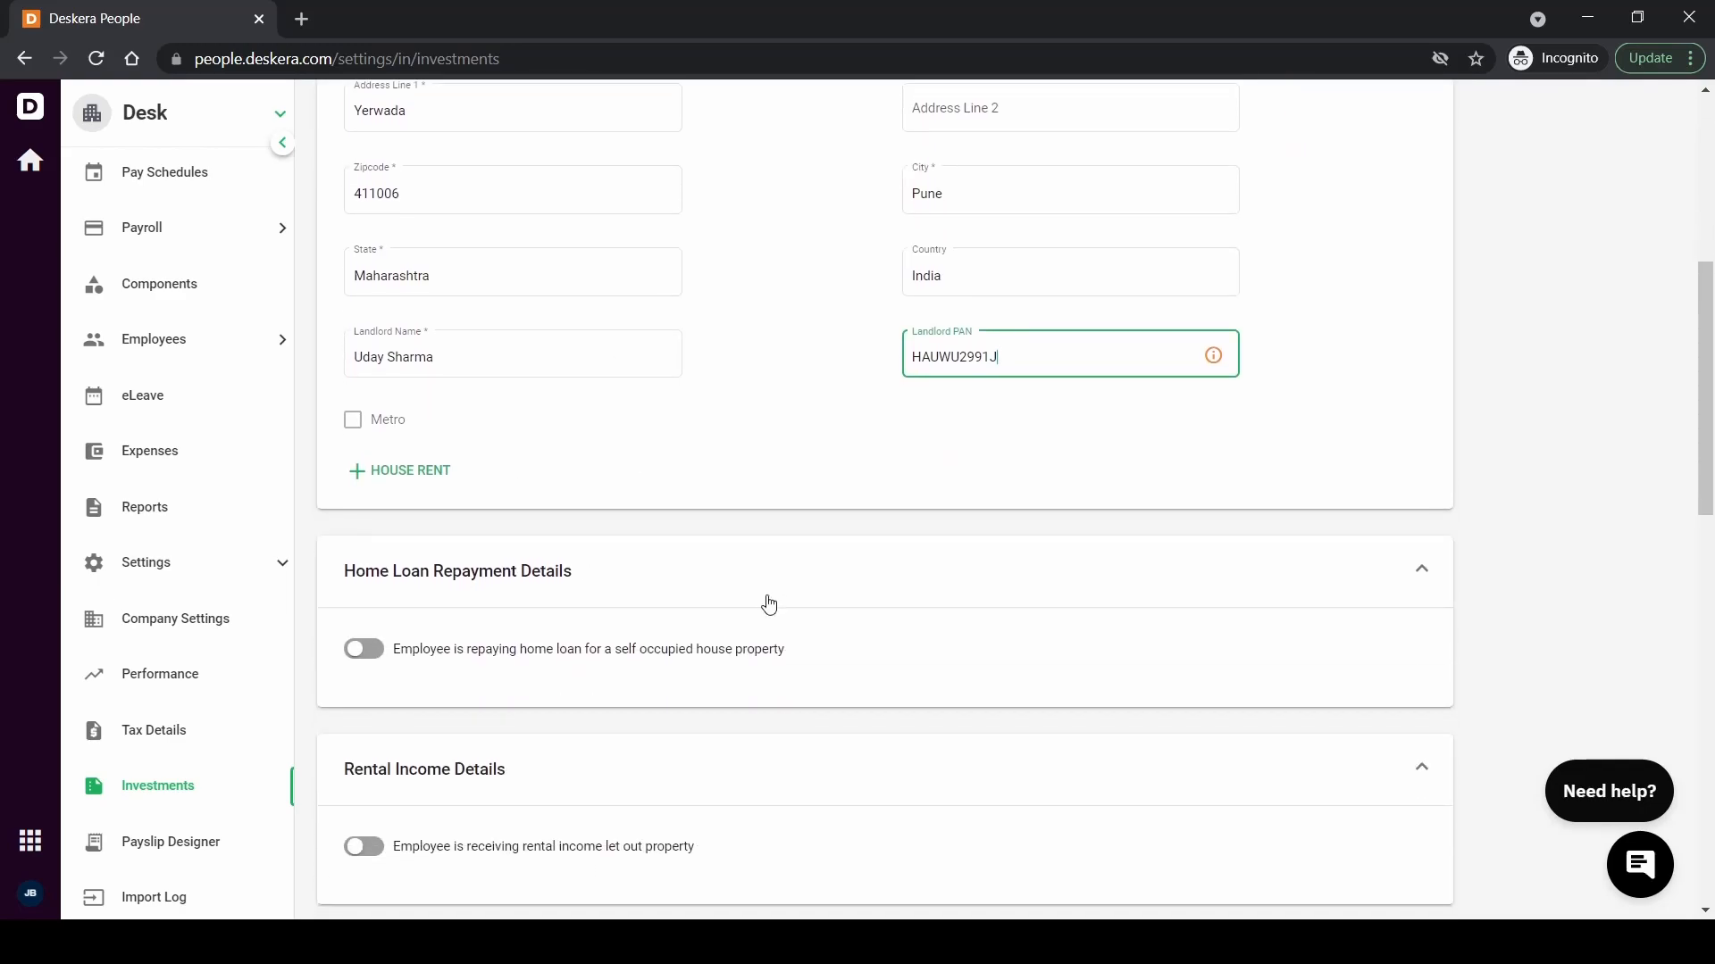
{"action": "scroll", "coordinate": [769, 605], "scroll_direction": "down", "scroll_amount": 2}
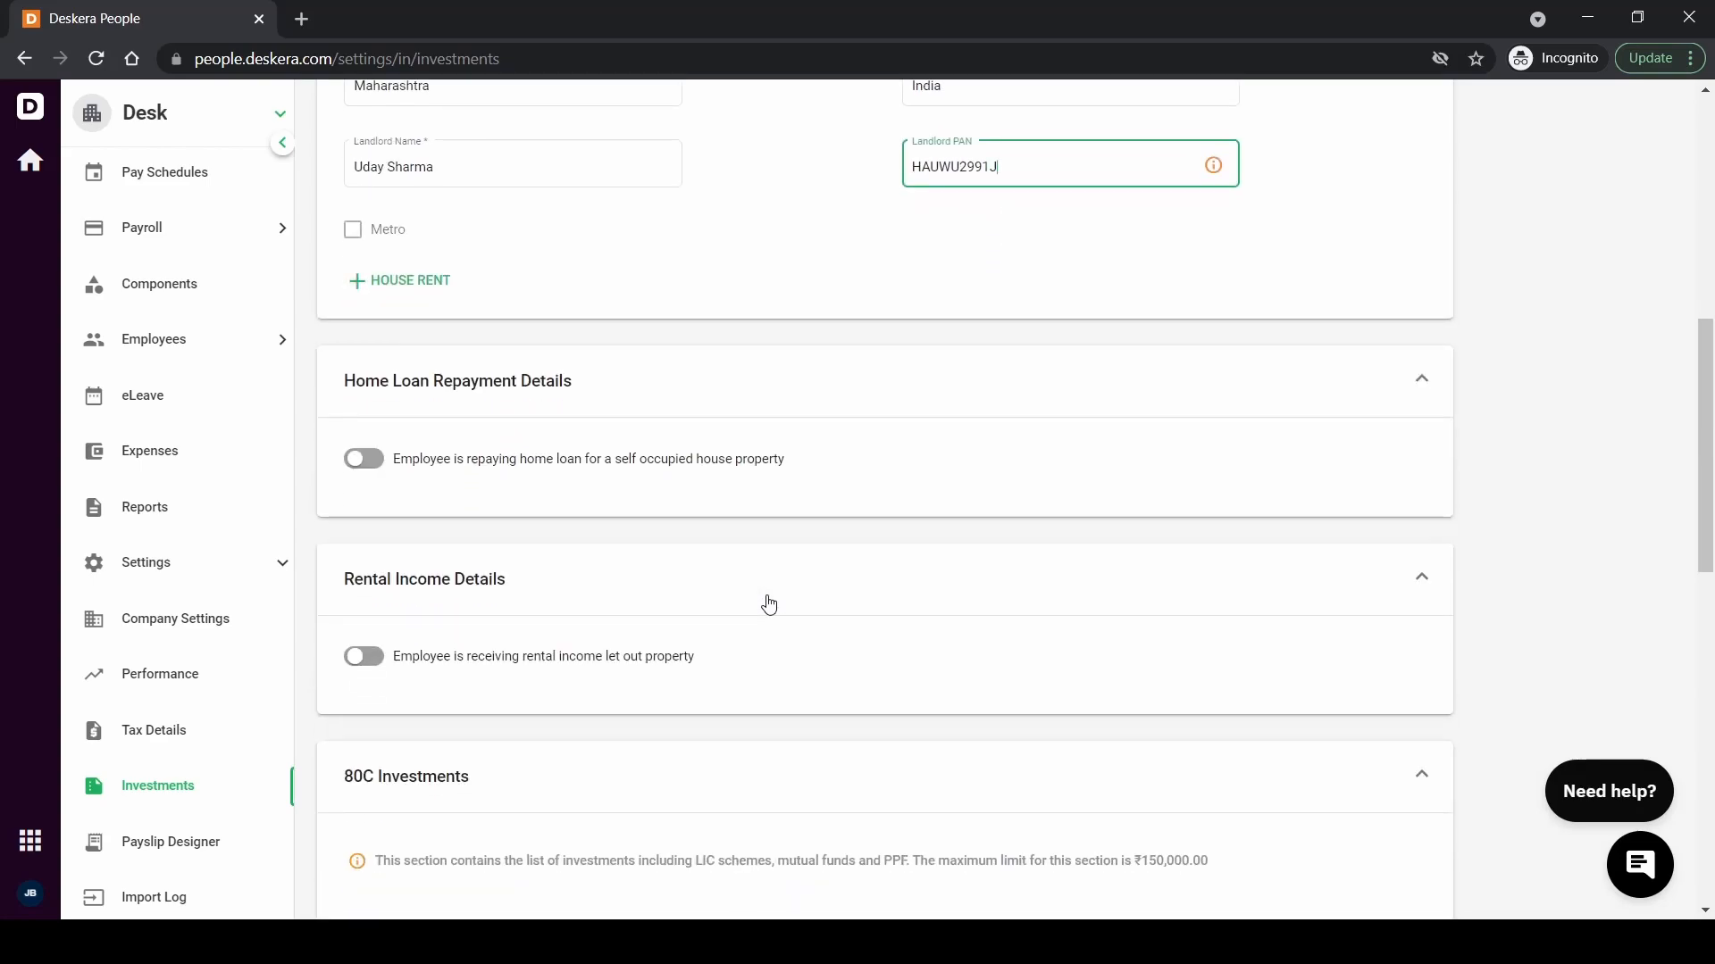
{"action": "left_click", "coordinate": [367, 463]}
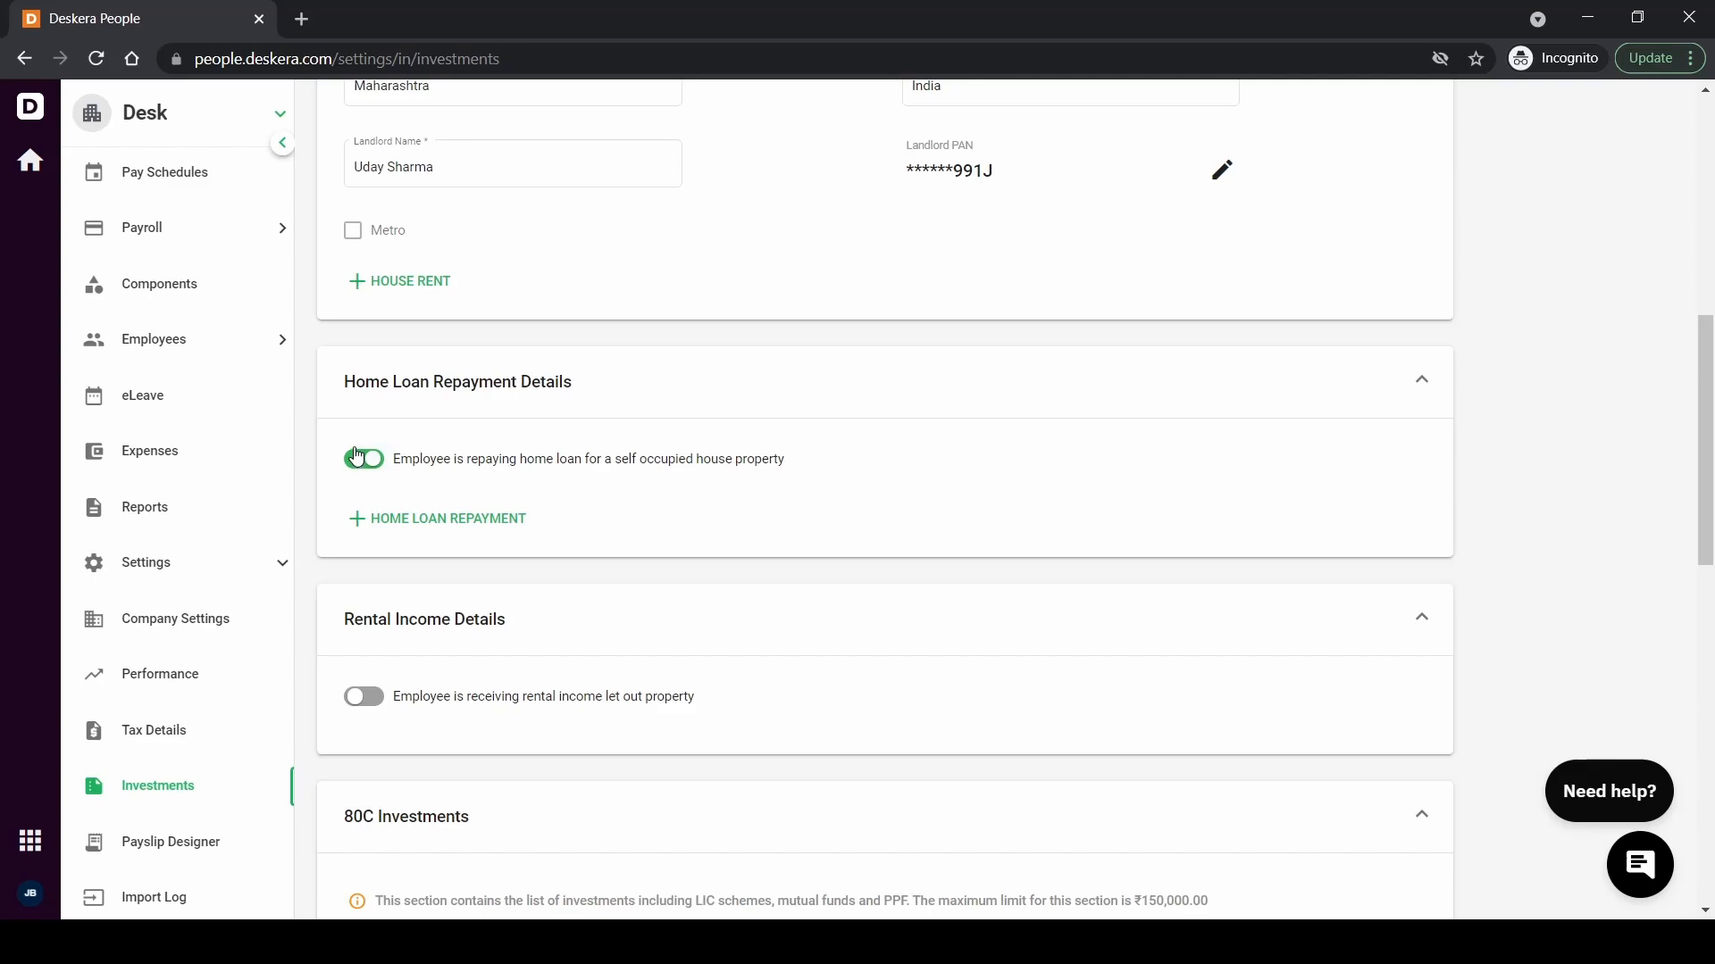
Add a home loan repayment entry with 90,000 principal and 10,000 interest
{"action": "left_click", "coordinate": [406, 518]}
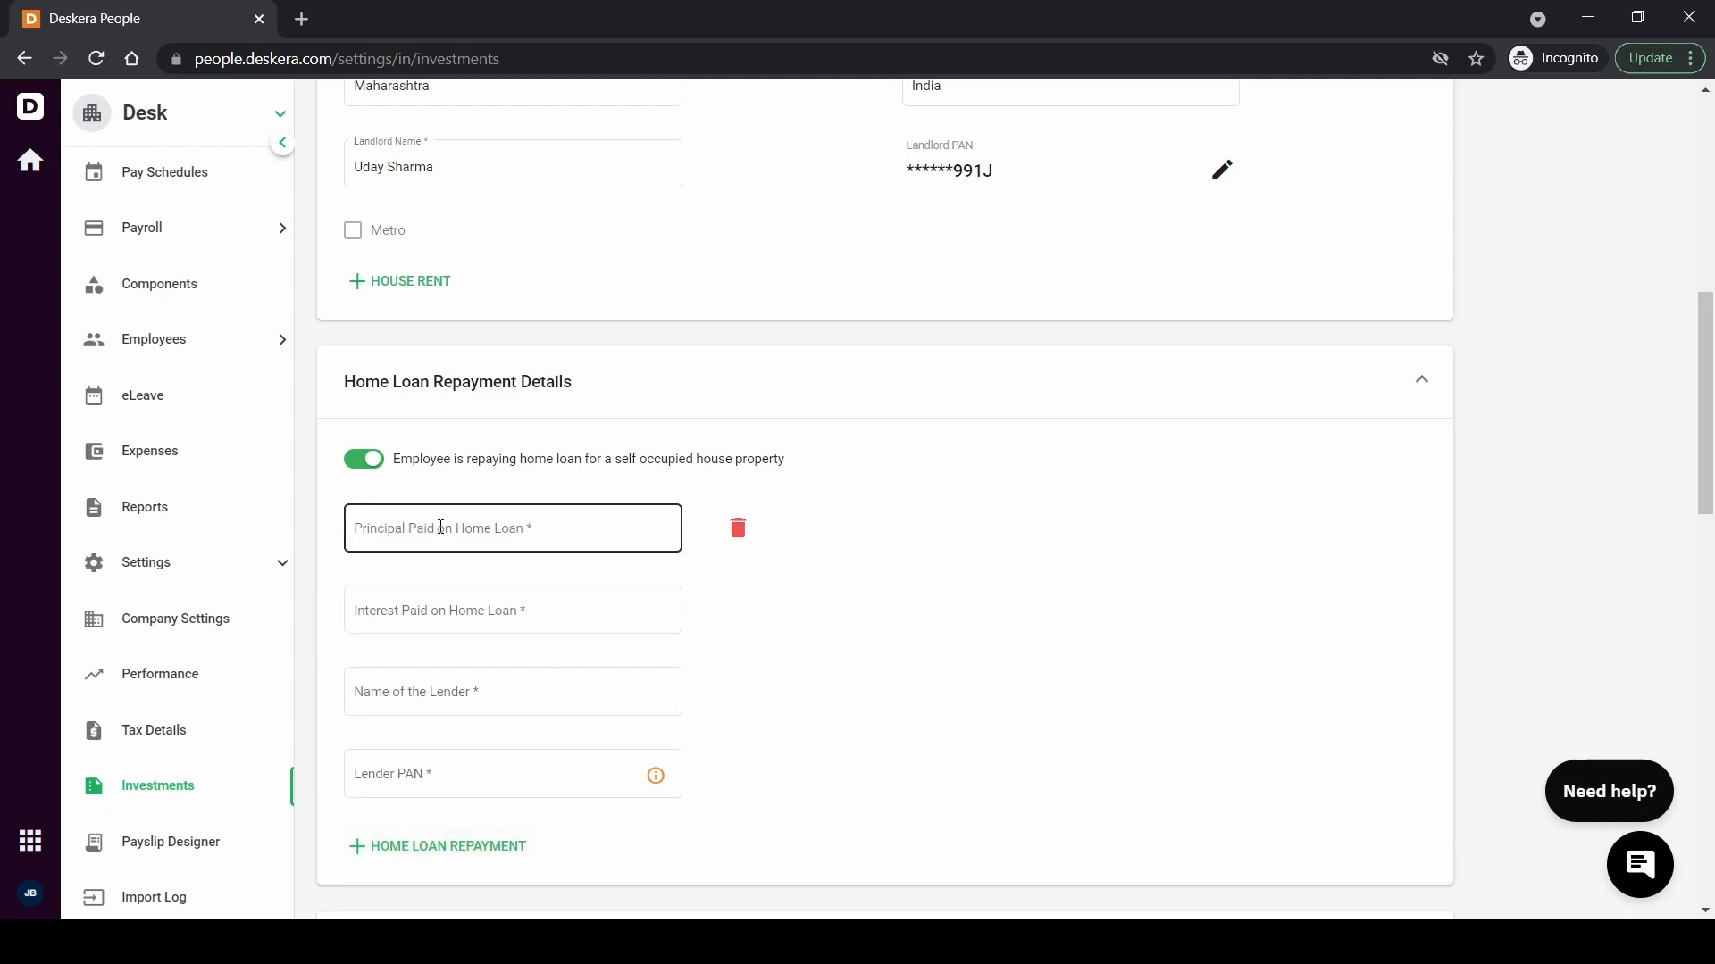
{"action": "left_click", "coordinate": [440, 622]}
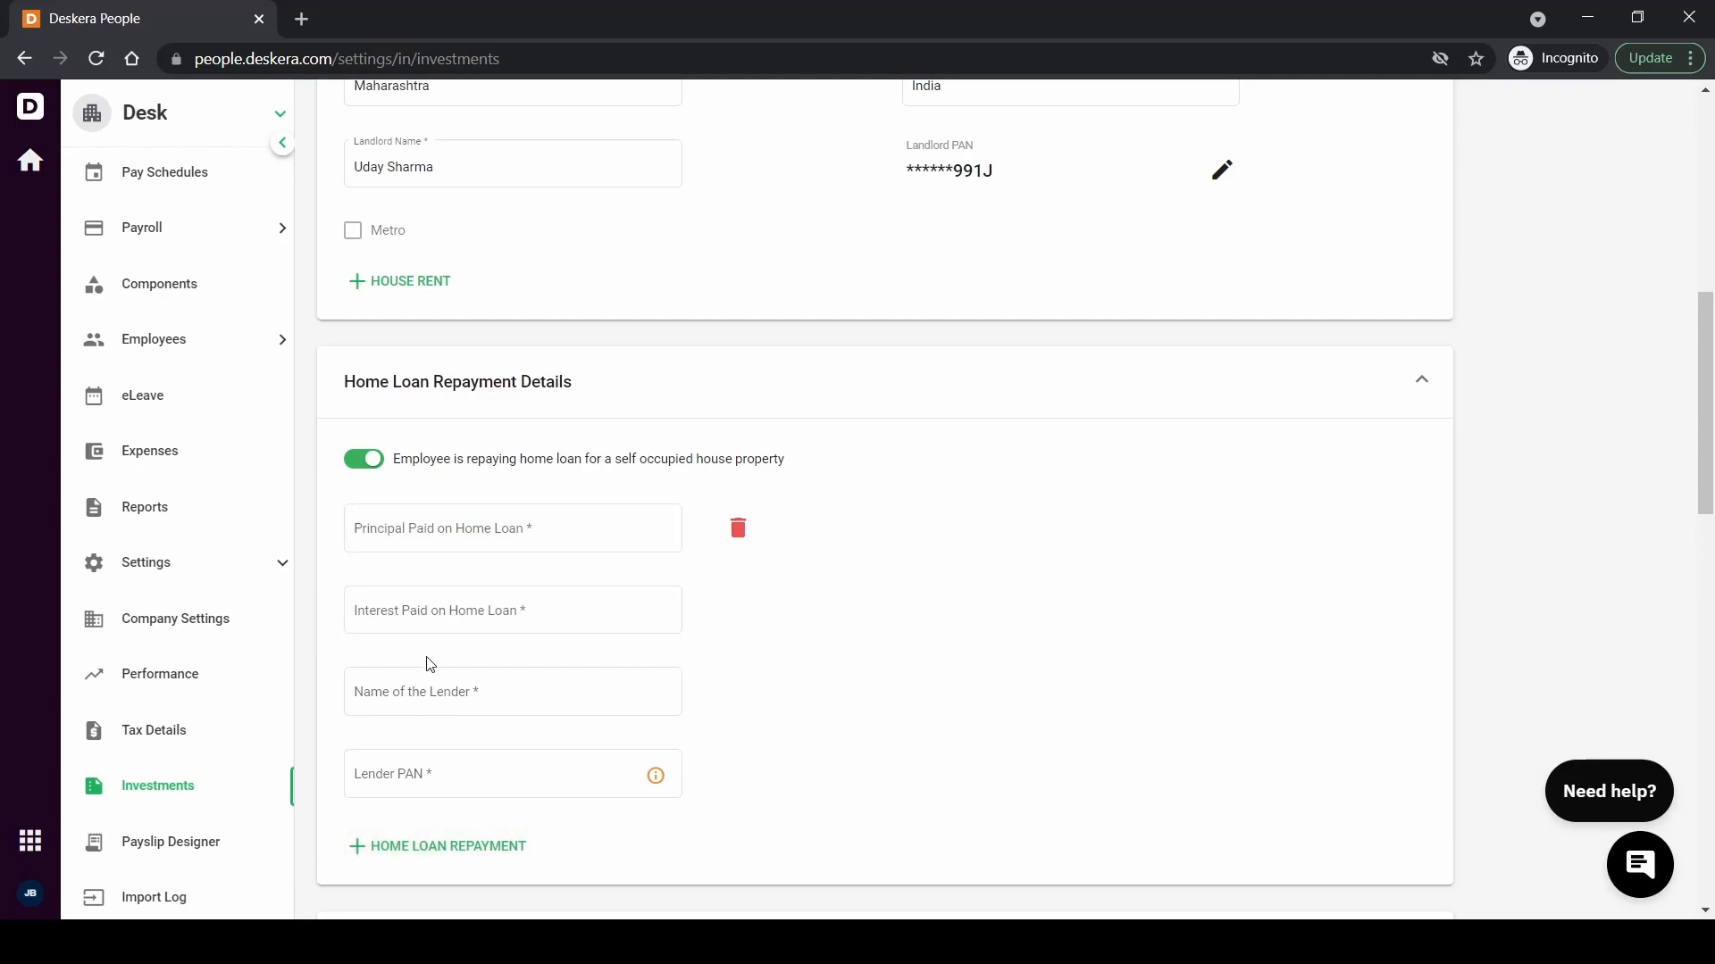
{"action": "left_click", "coordinate": [438, 531]}
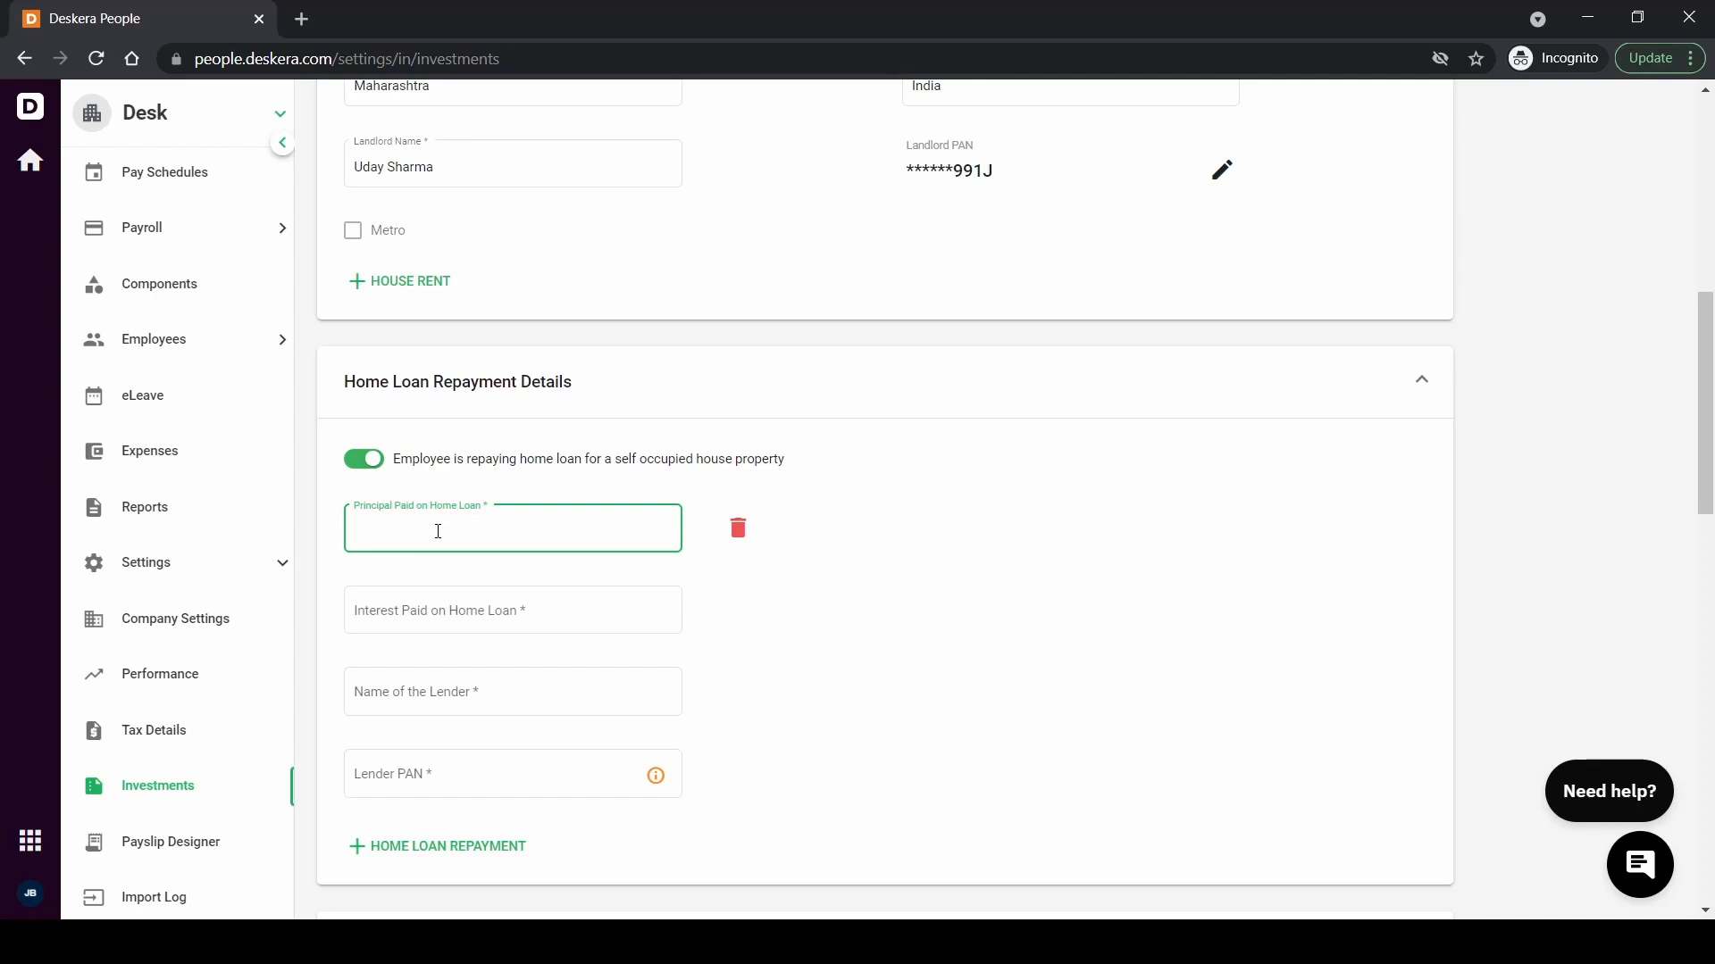
{"action": "type", "text": "900000"}
{"action": "left_click", "coordinate": [443, 608]}
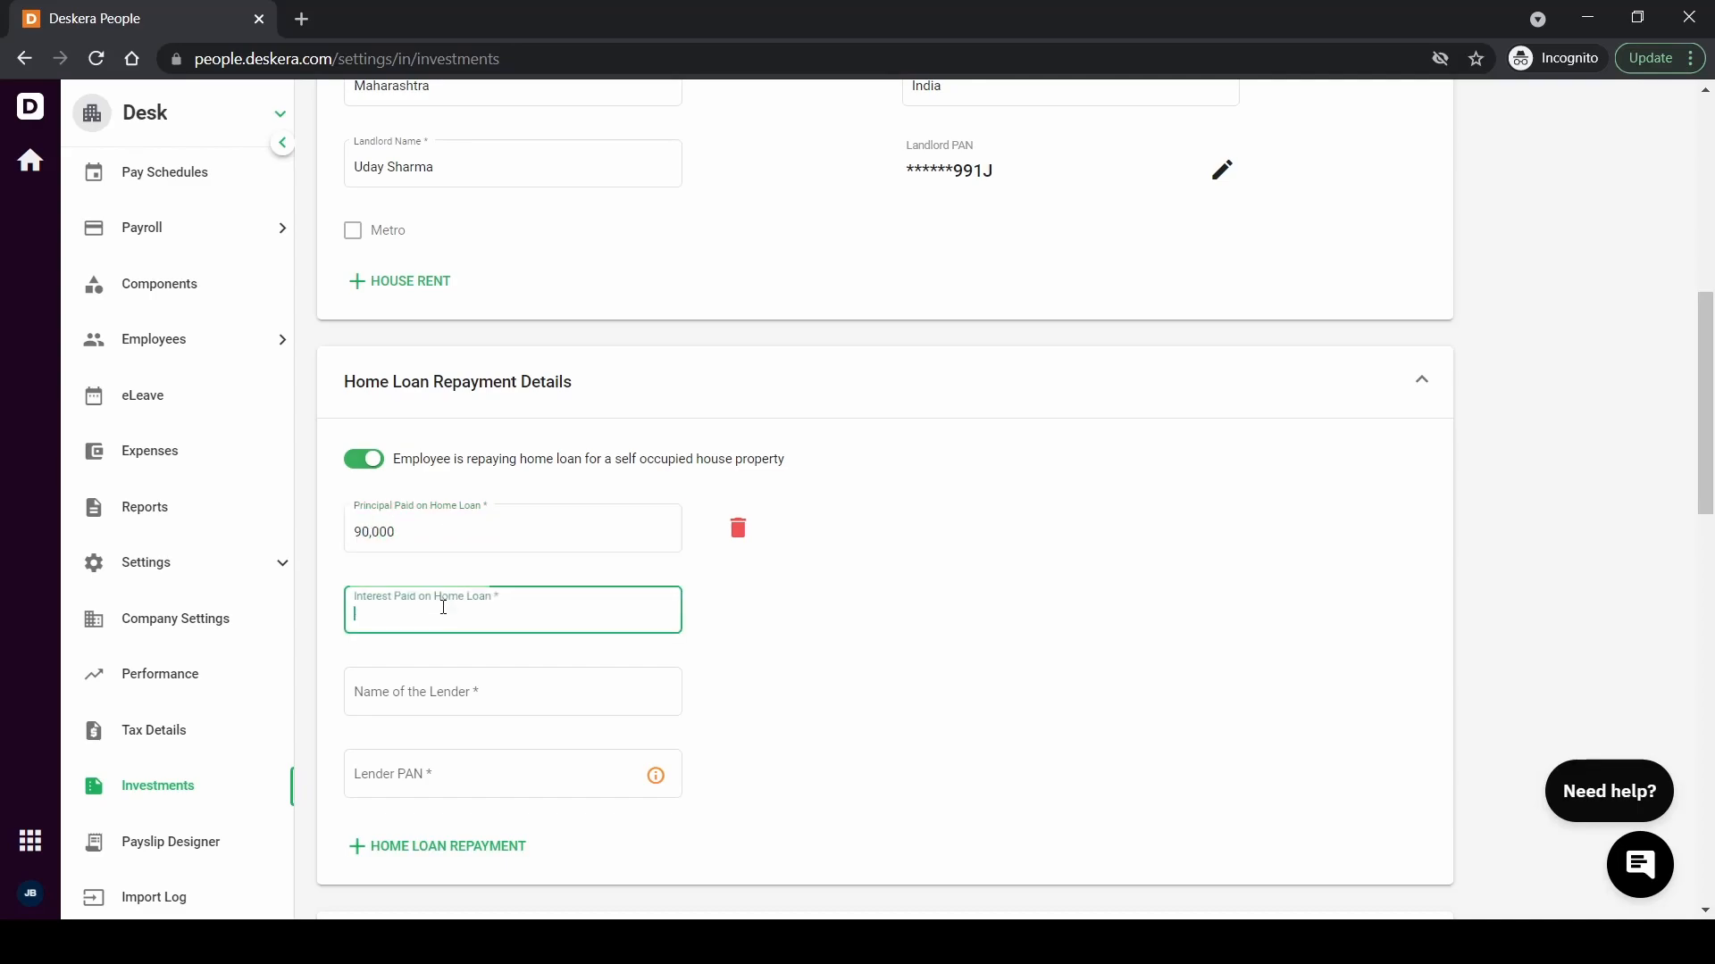
{"action": "type", "text": "10,000"}
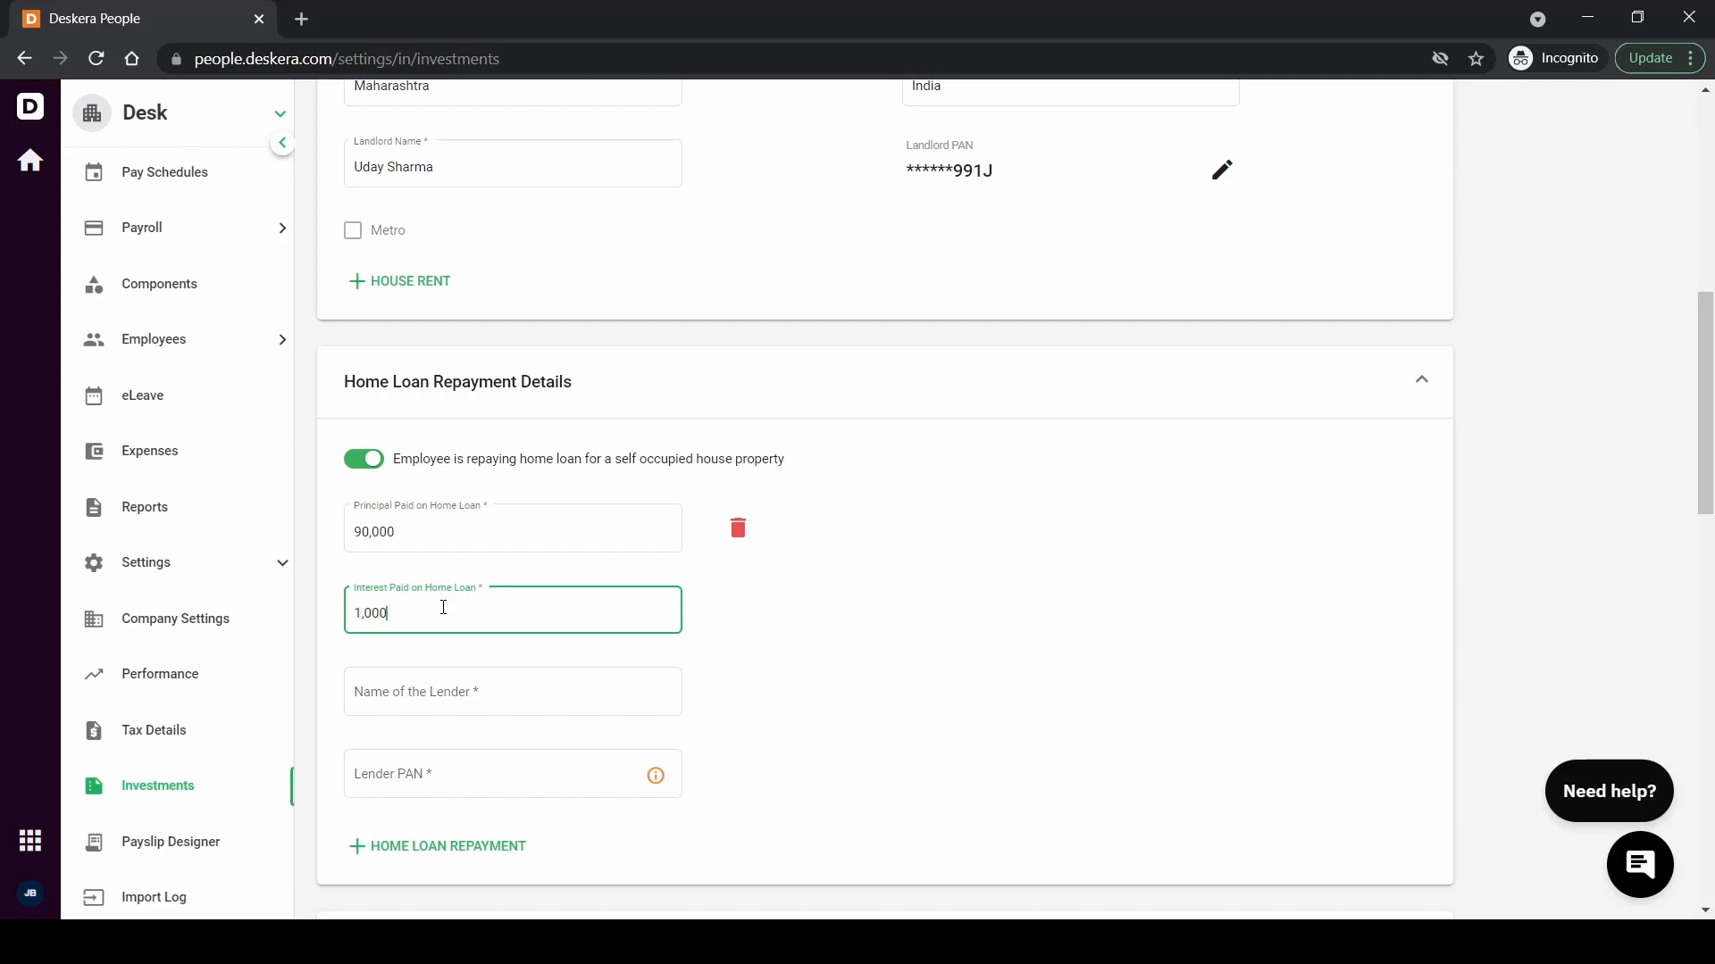
Enter XYZ as the lender's name along with the lender's PAN
{"action": "left_click", "coordinate": [423, 695]}
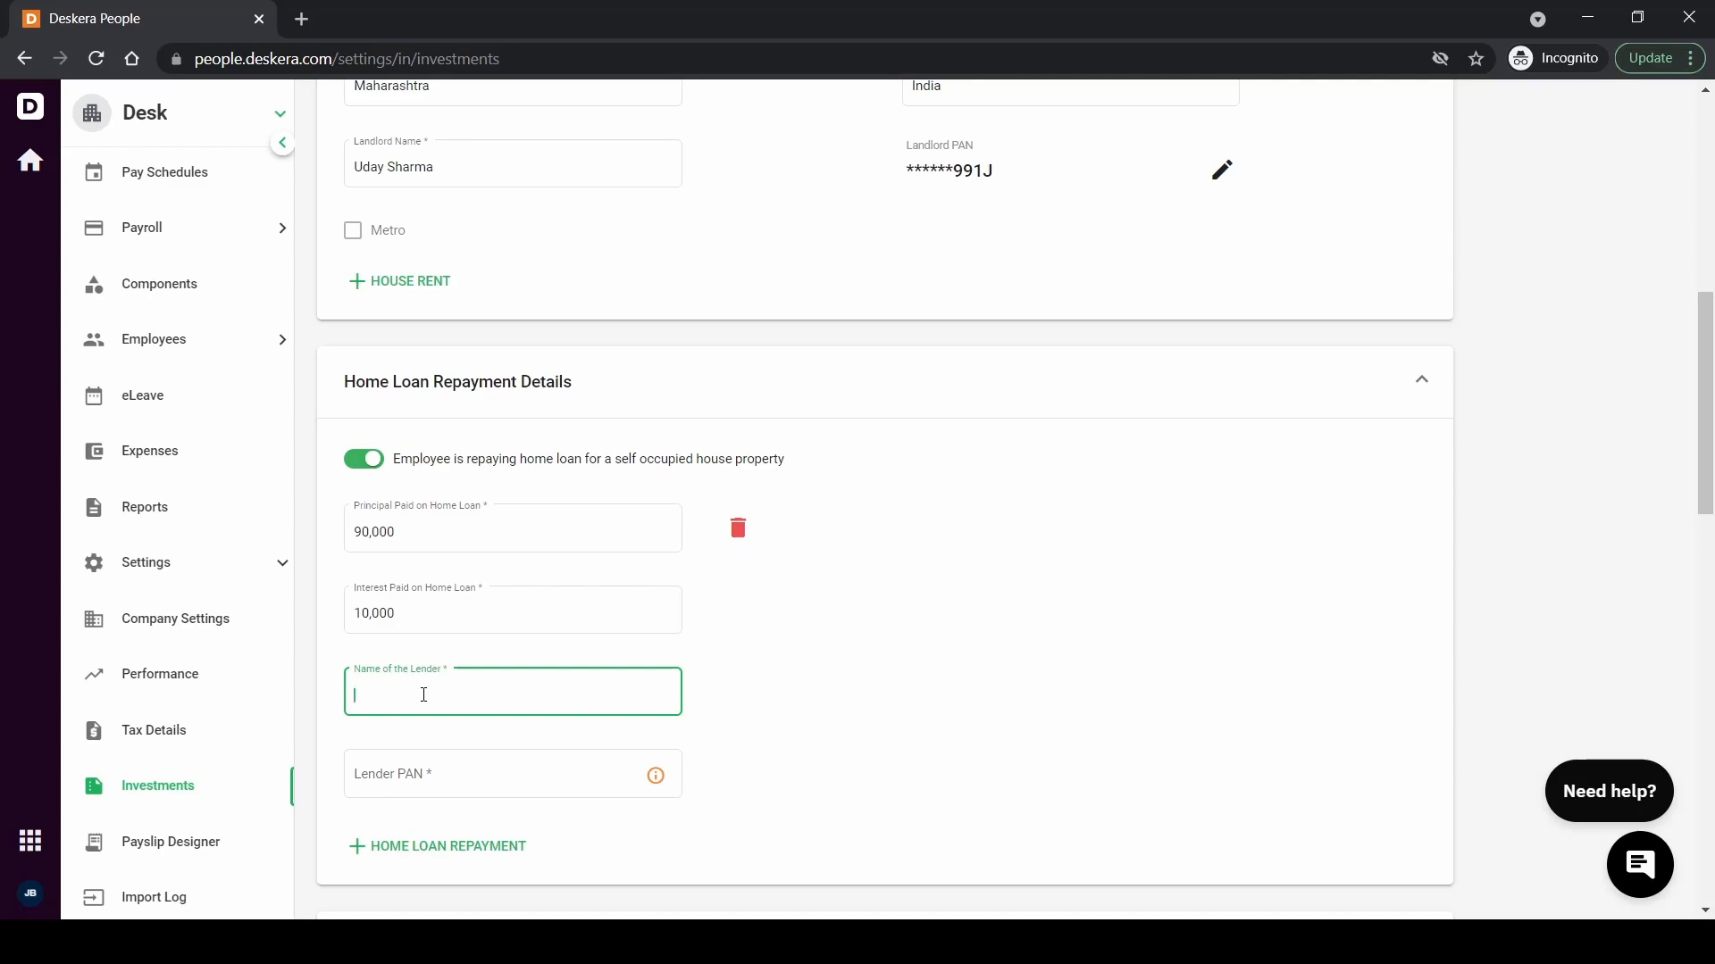
{"action": "type", "text": "xy"}
{"action": "key", "text": "BackSpace"}
{"action": "type", "text": "XYZ"}
{"action": "left_click", "coordinate": [428, 777]}
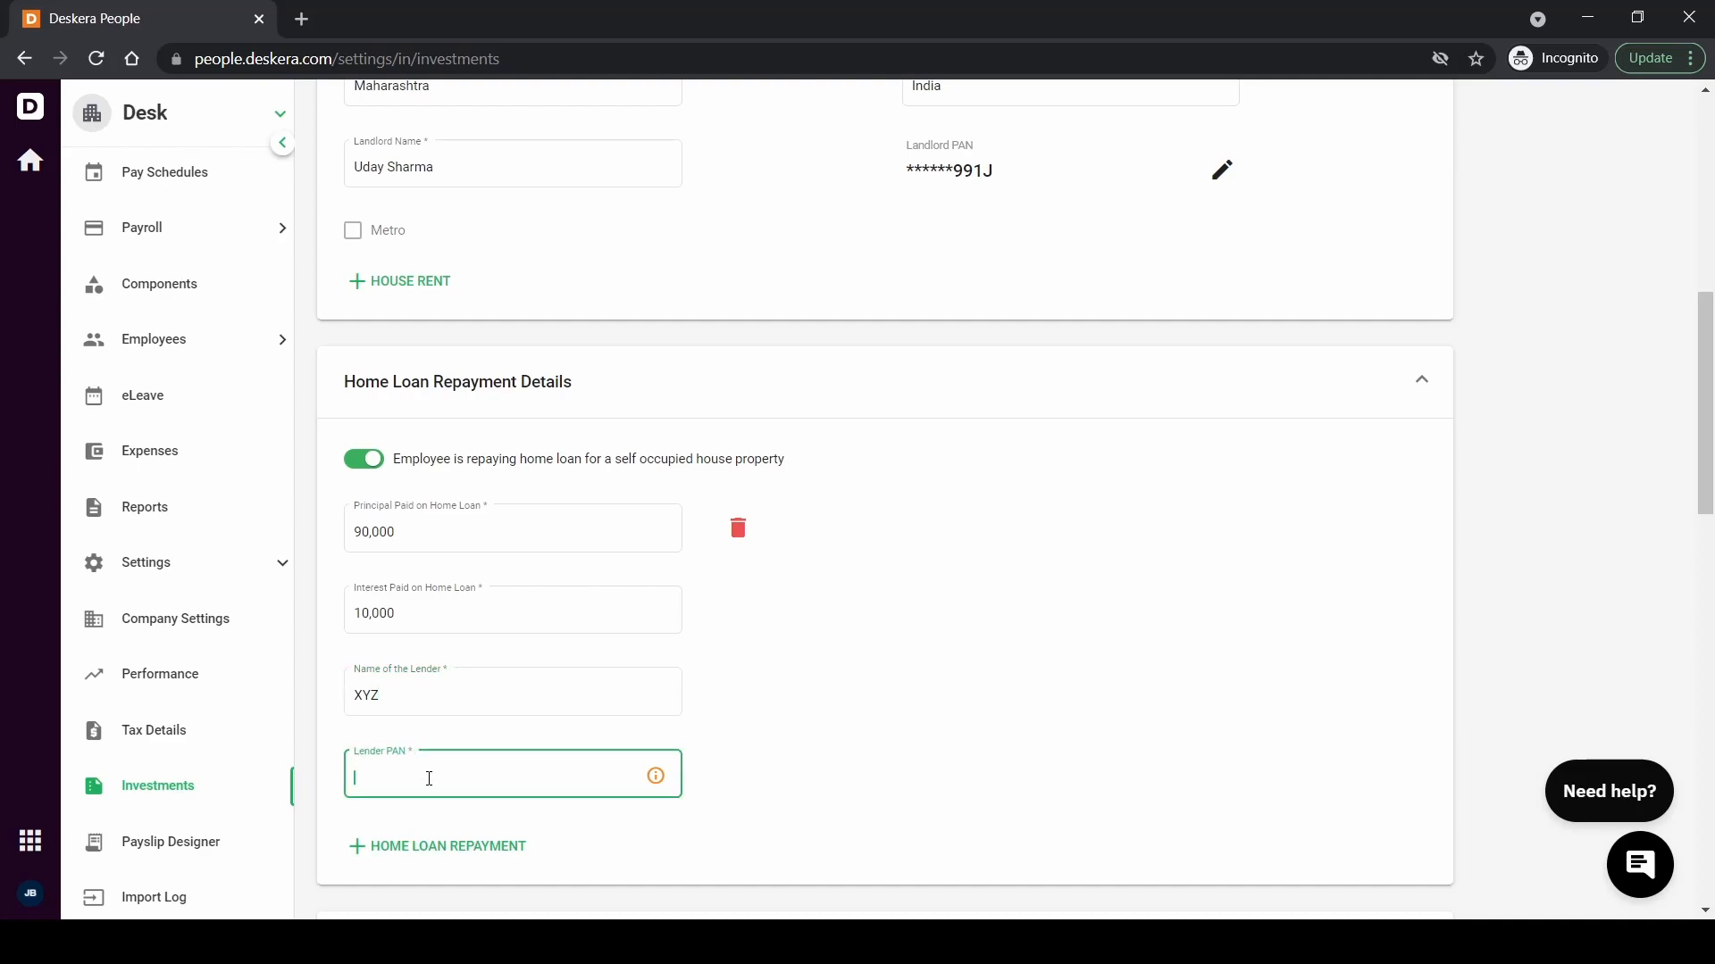
{"action": "scroll", "coordinate": [990, 589], "scroll_direction": "down", "scroll_amount": 5}
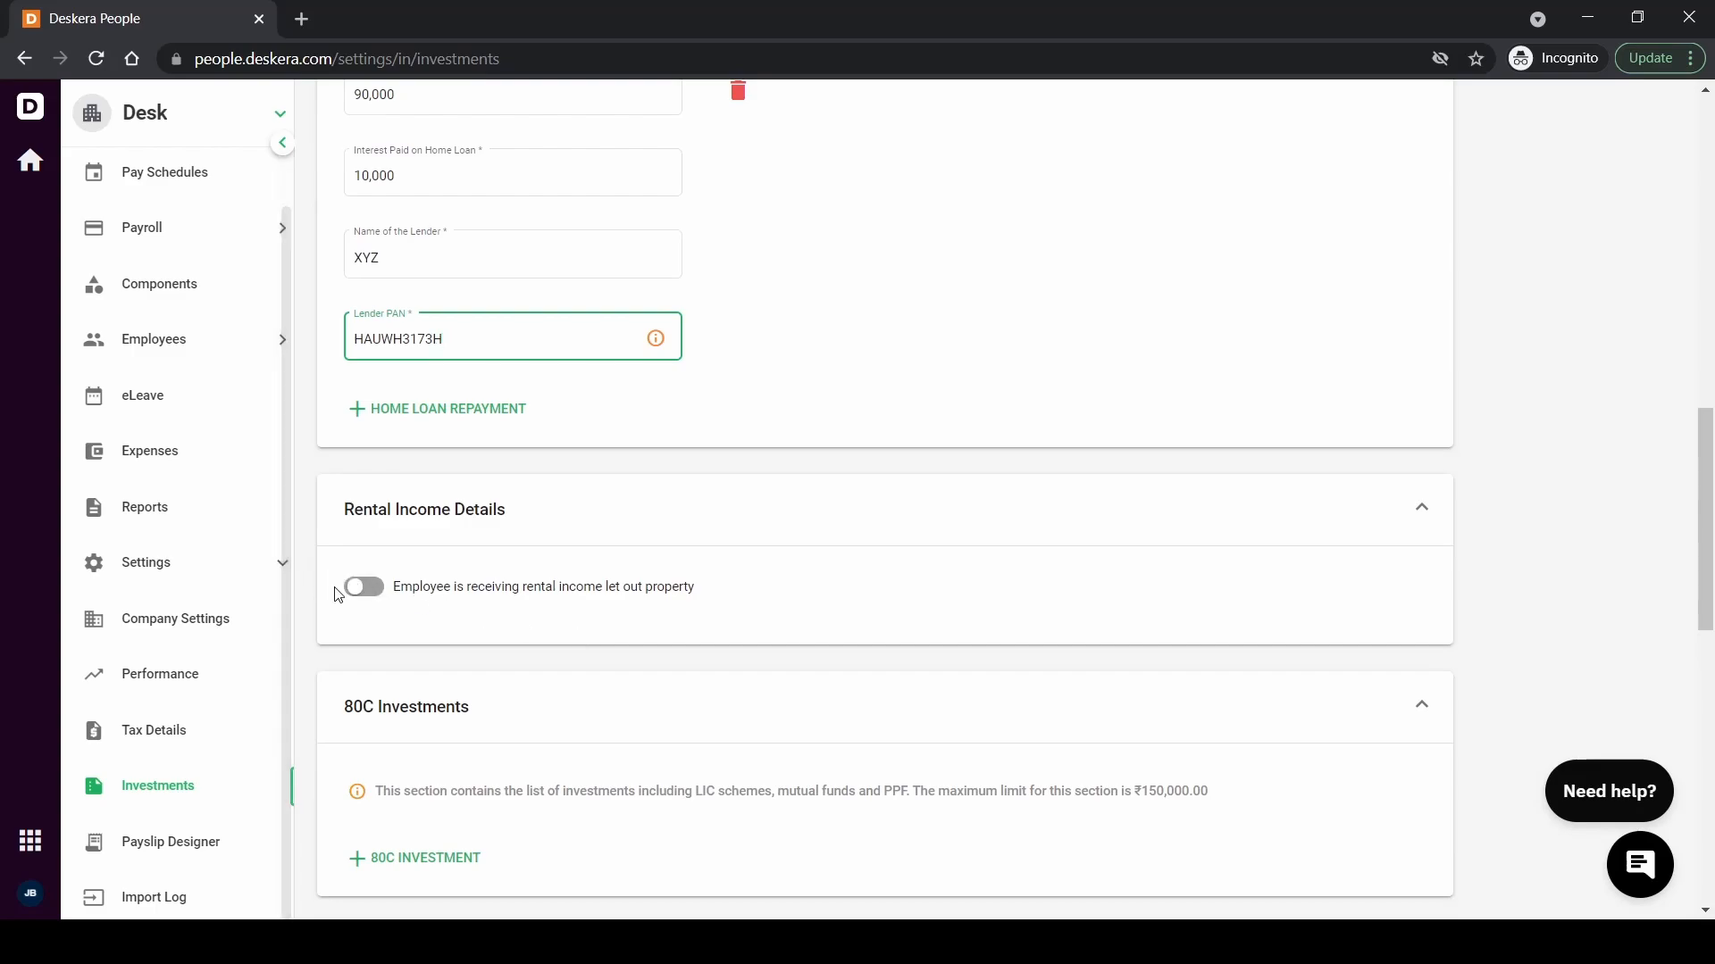
Add a 10,000 Life Insurance Premium under 80C investments
{"action": "left_click", "coordinate": [378, 603]}
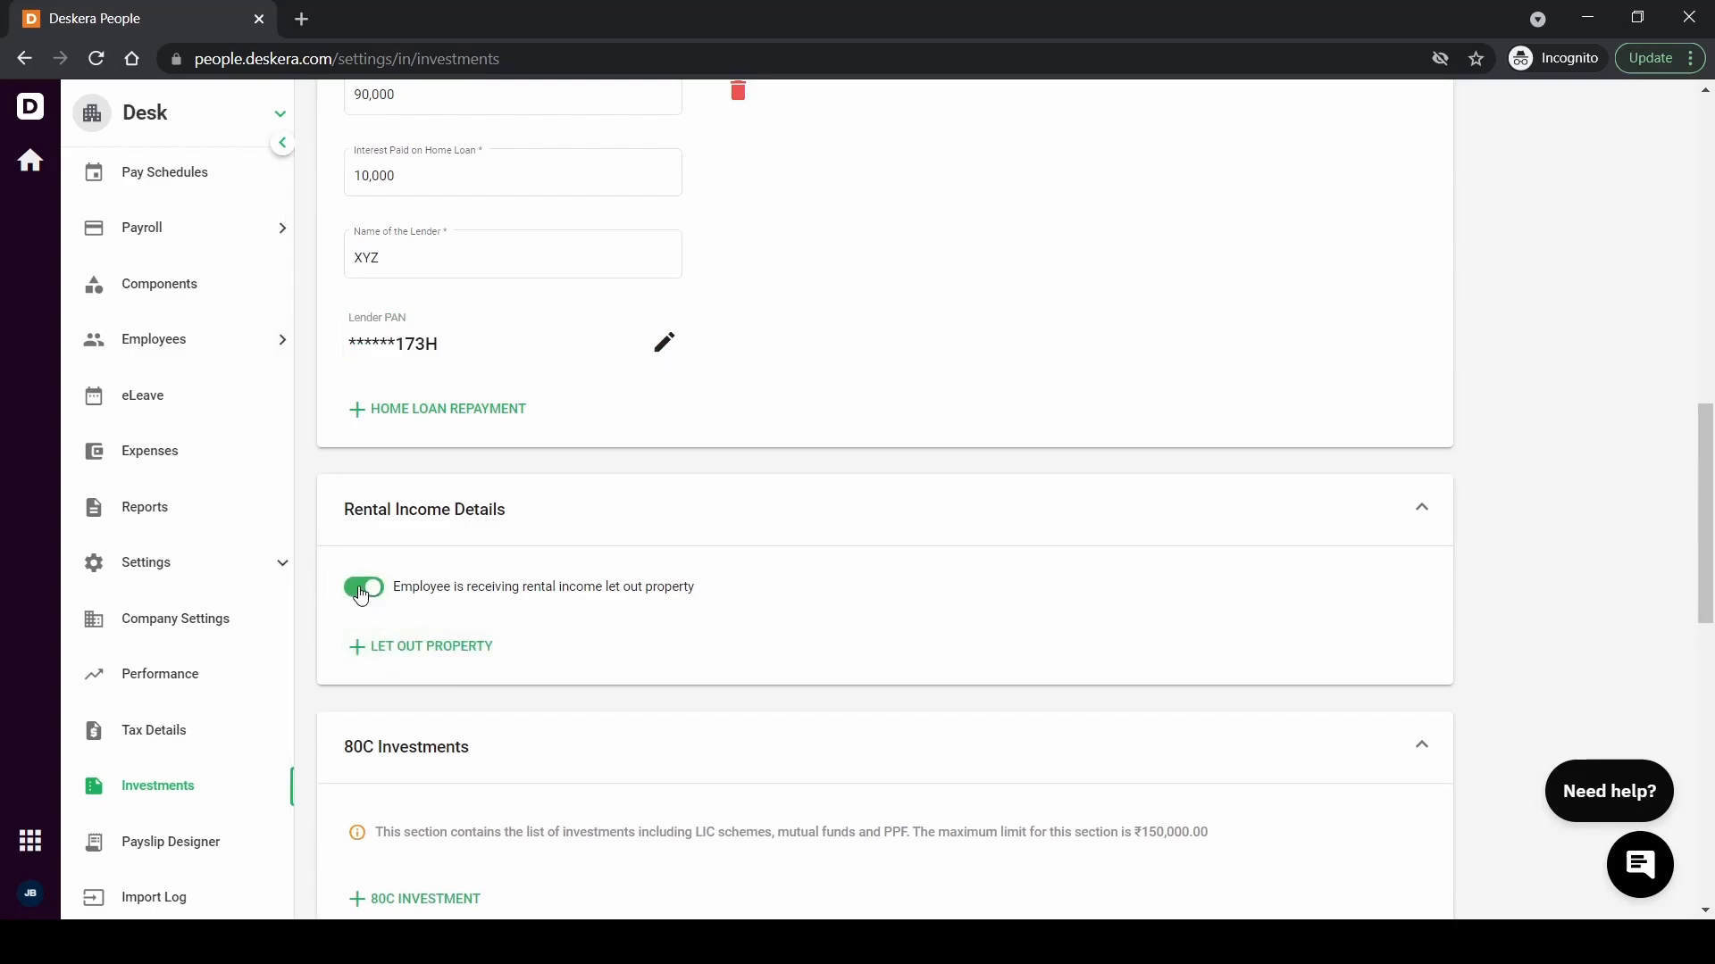
{"action": "left_click", "coordinate": [361, 597]}
{"action": "scroll", "coordinate": [501, 708], "scroll_direction": "down", "scroll_amount": 2}
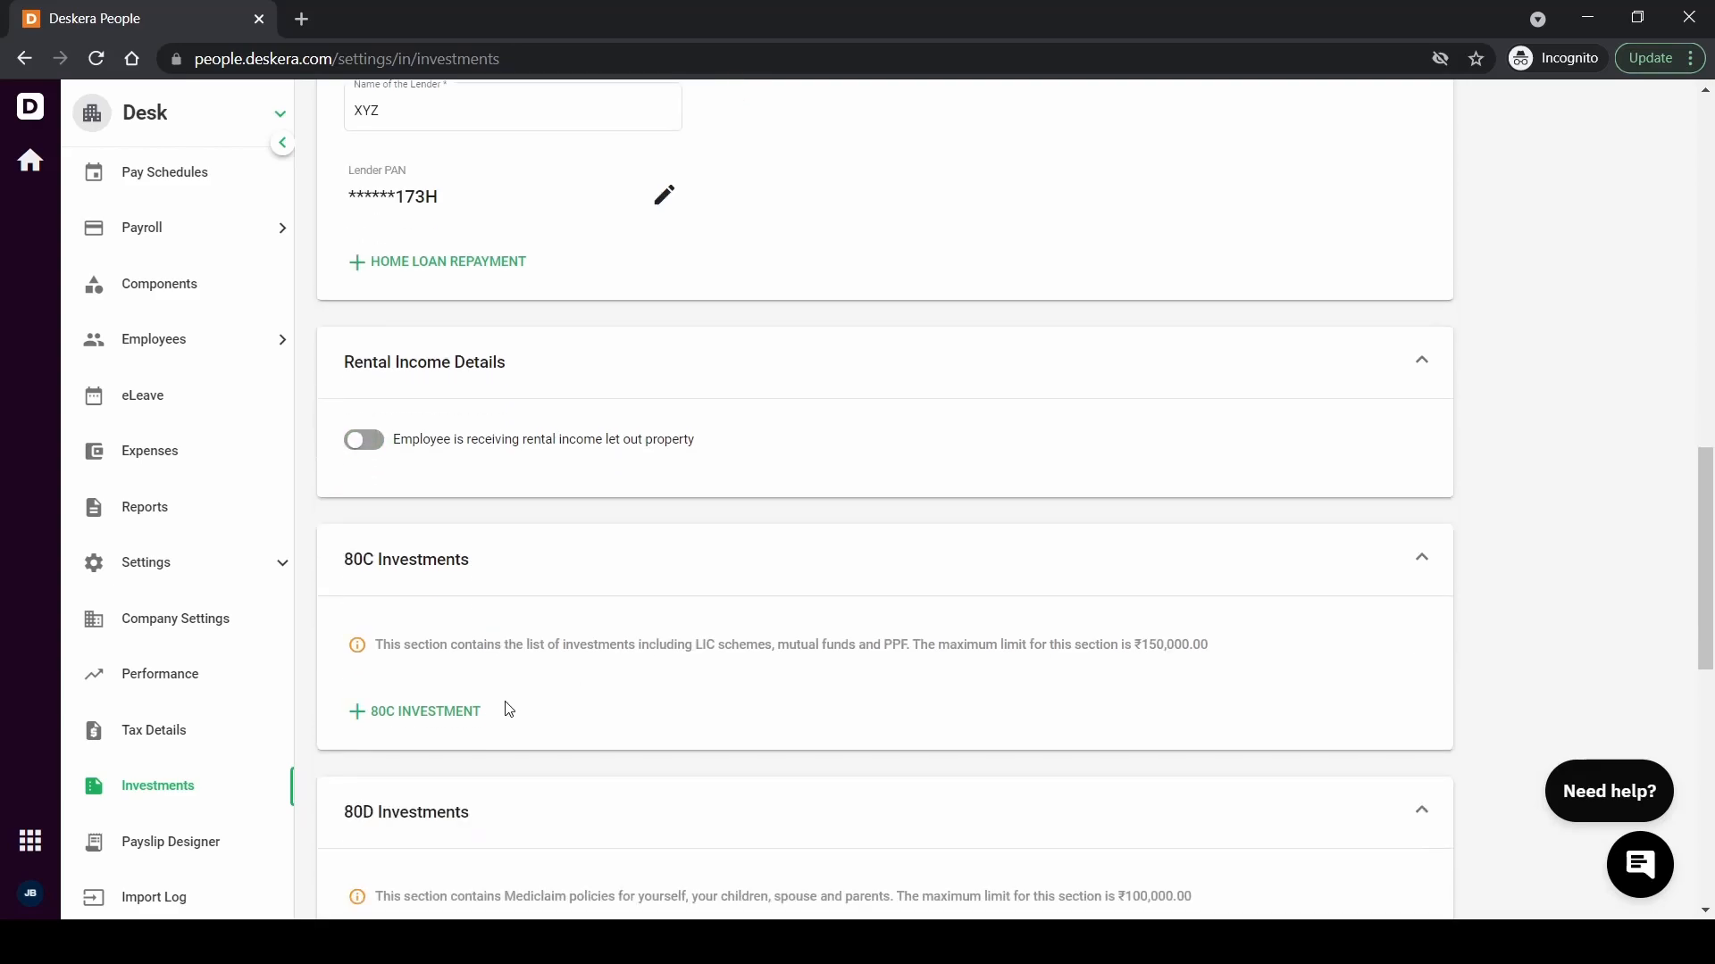
{"action": "left_click", "coordinate": [422, 722]}
{"action": "left_click", "coordinate": [453, 731]}
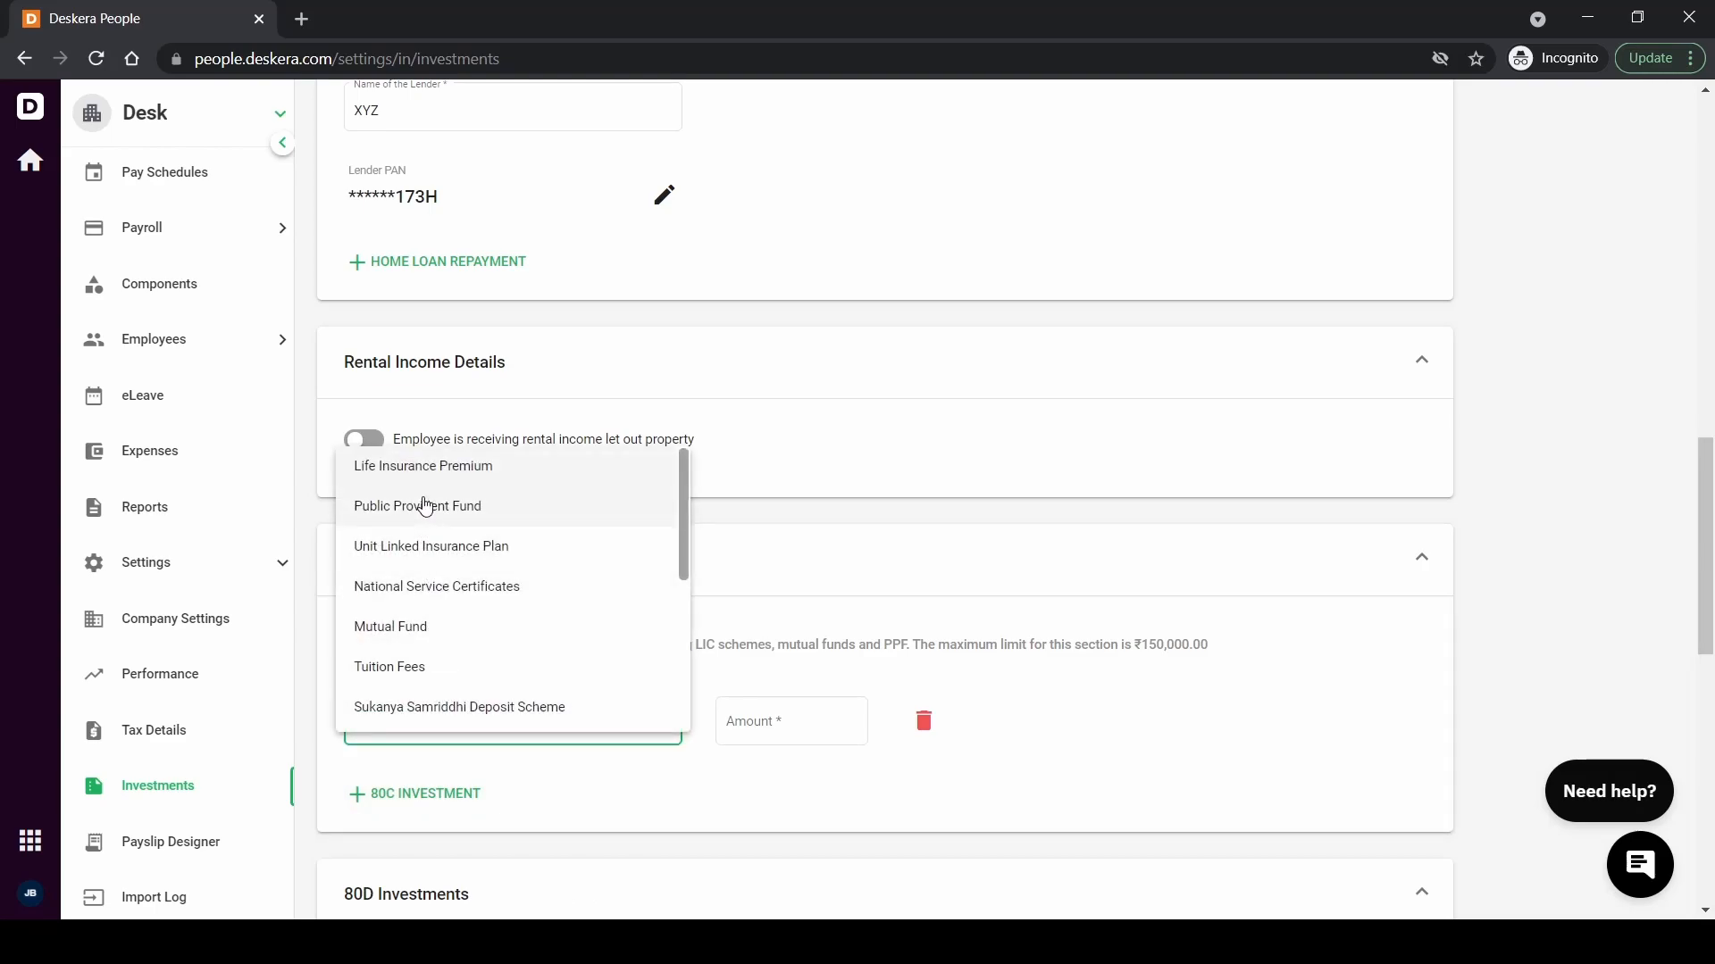
{"action": "left_click", "coordinate": [421, 464]}
{"action": "left_click", "coordinate": [776, 721]}
{"action": "type", "text": "100000"}
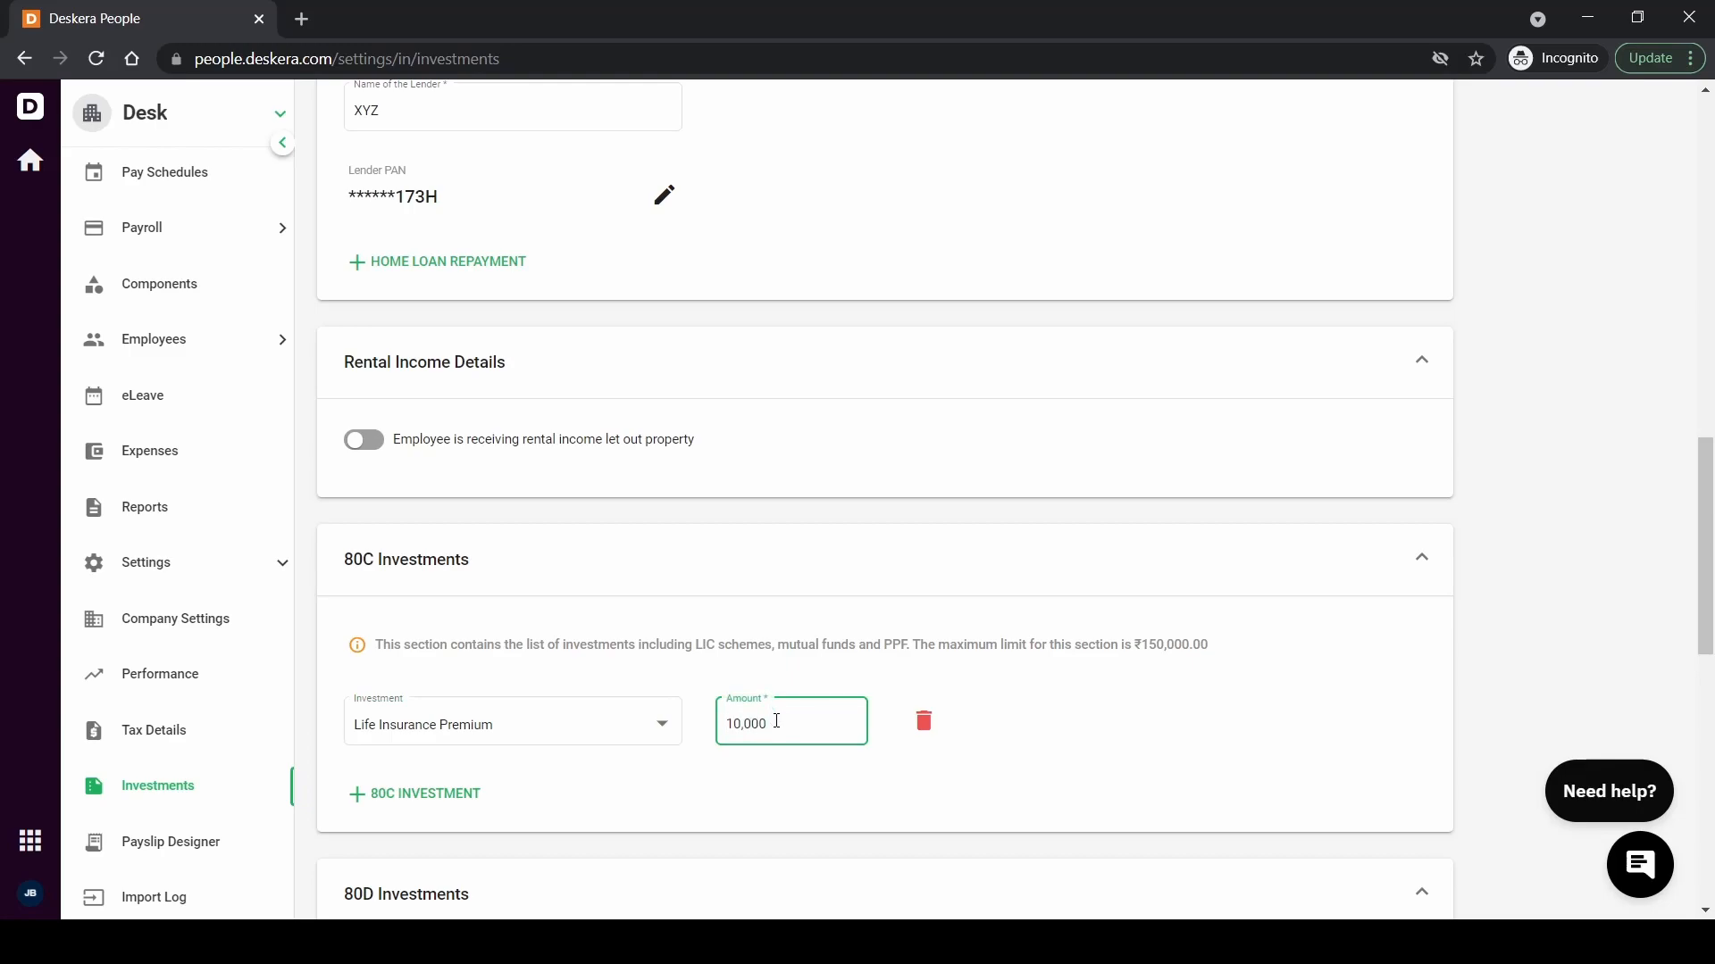
Add a 10,000 Medi Claim Policy for self, spouse, children under 80D
{"action": "scroll", "coordinate": [776, 723], "scroll_direction": "down", "scroll_amount": 3}
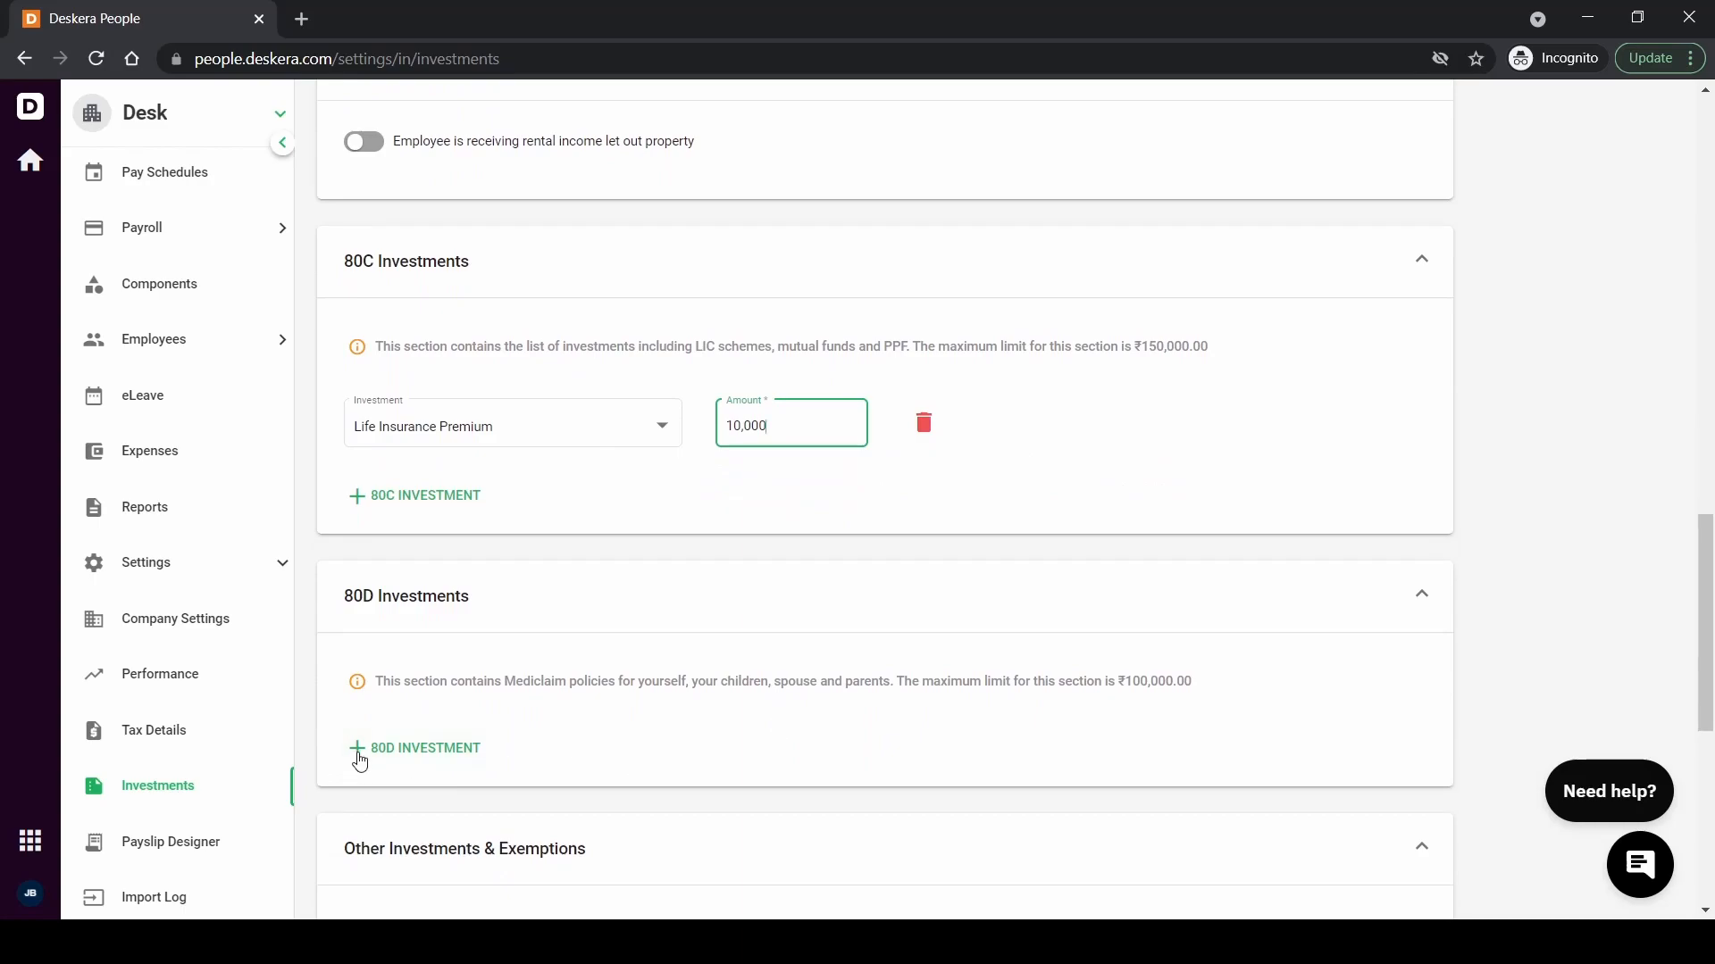
{"action": "left_click", "coordinate": [358, 755]}
{"action": "left_click", "coordinate": [362, 757]}
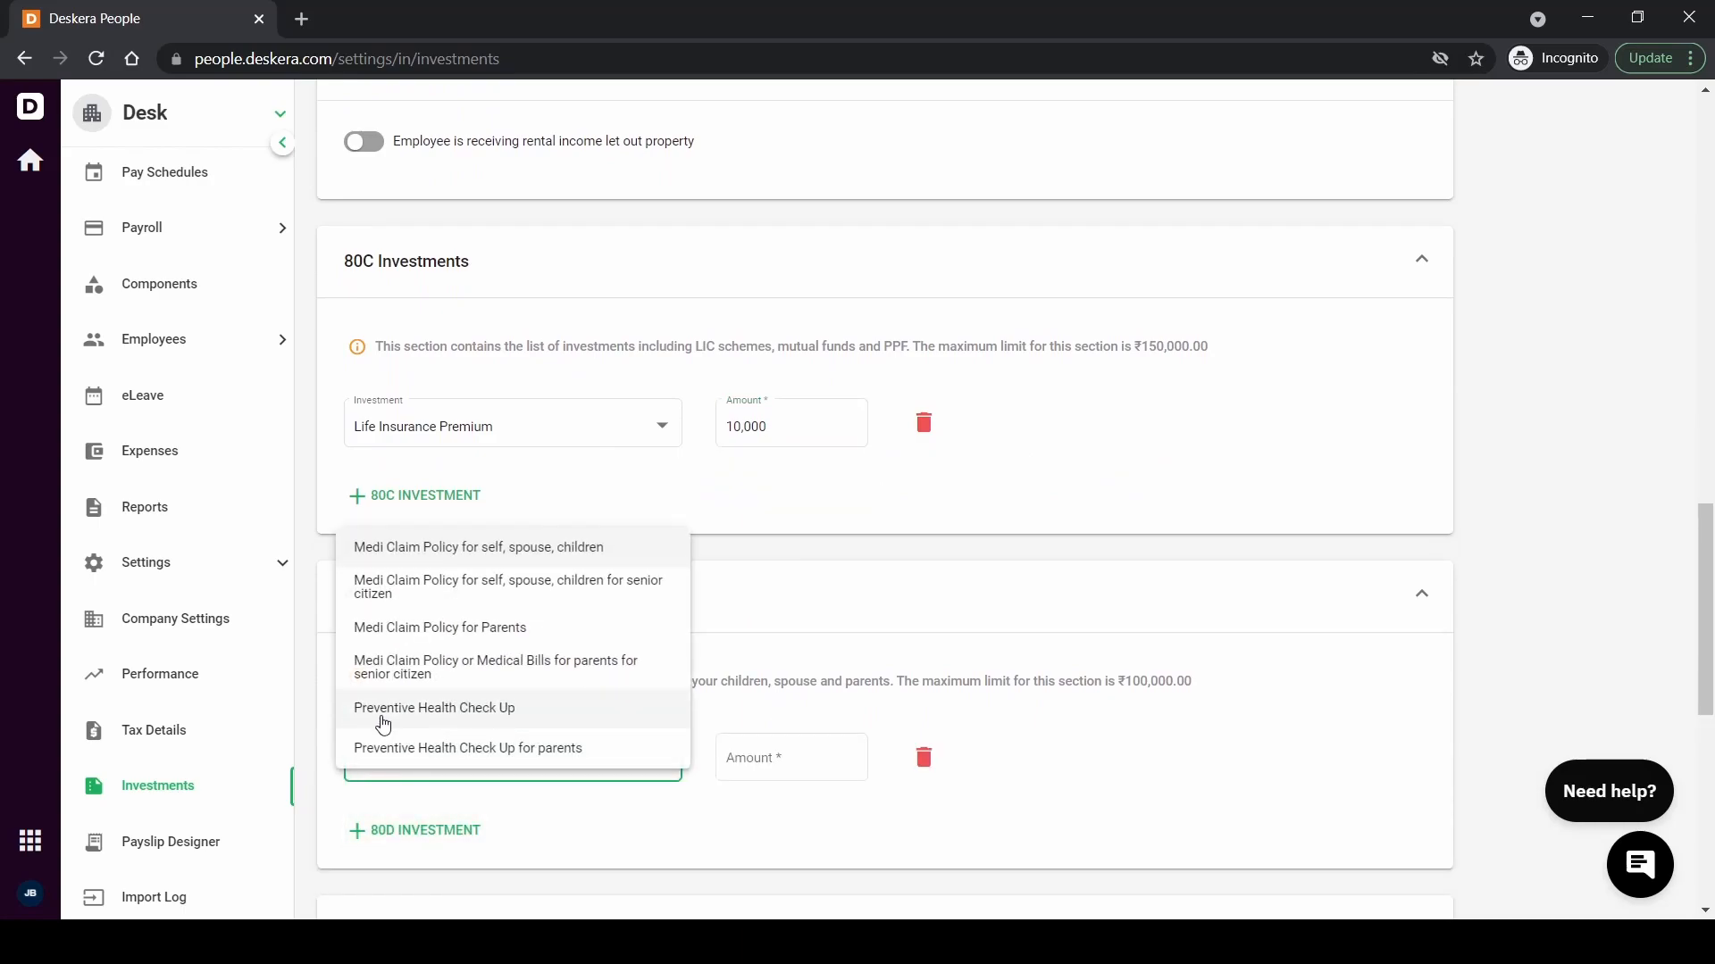
{"action": "left_click", "coordinate": [418, 548]}
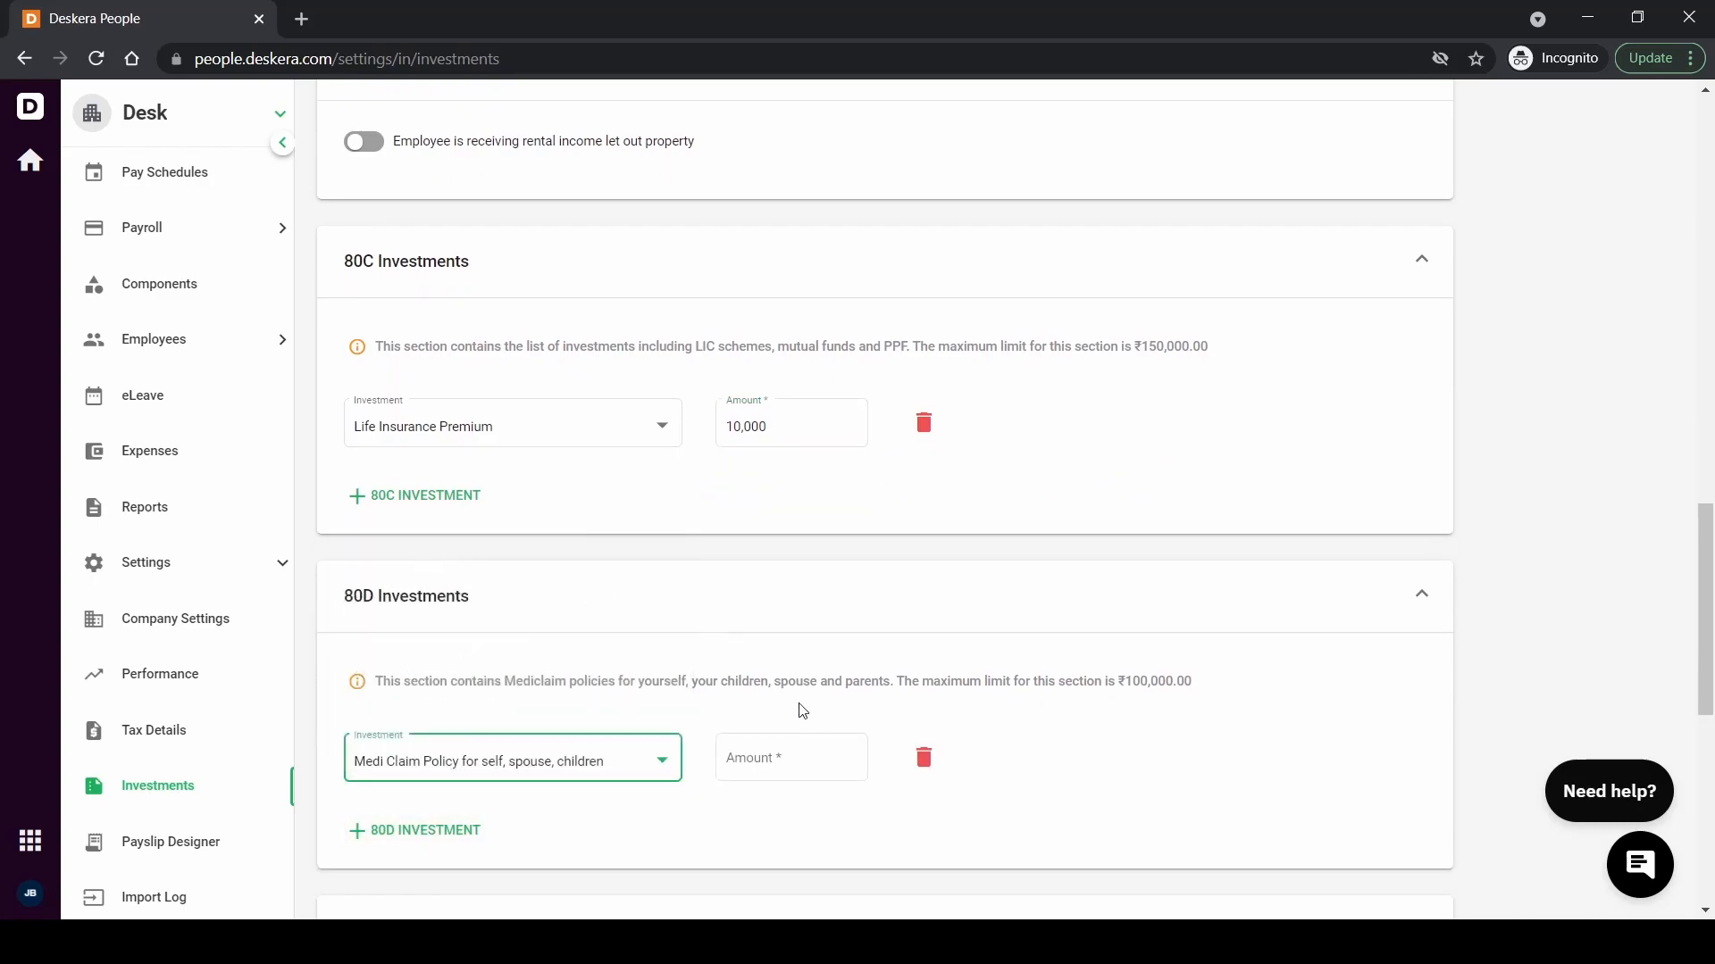
{"action": "left_click", "coordinate": [792, 765]}
{"action": "type", "text": "10,000"}
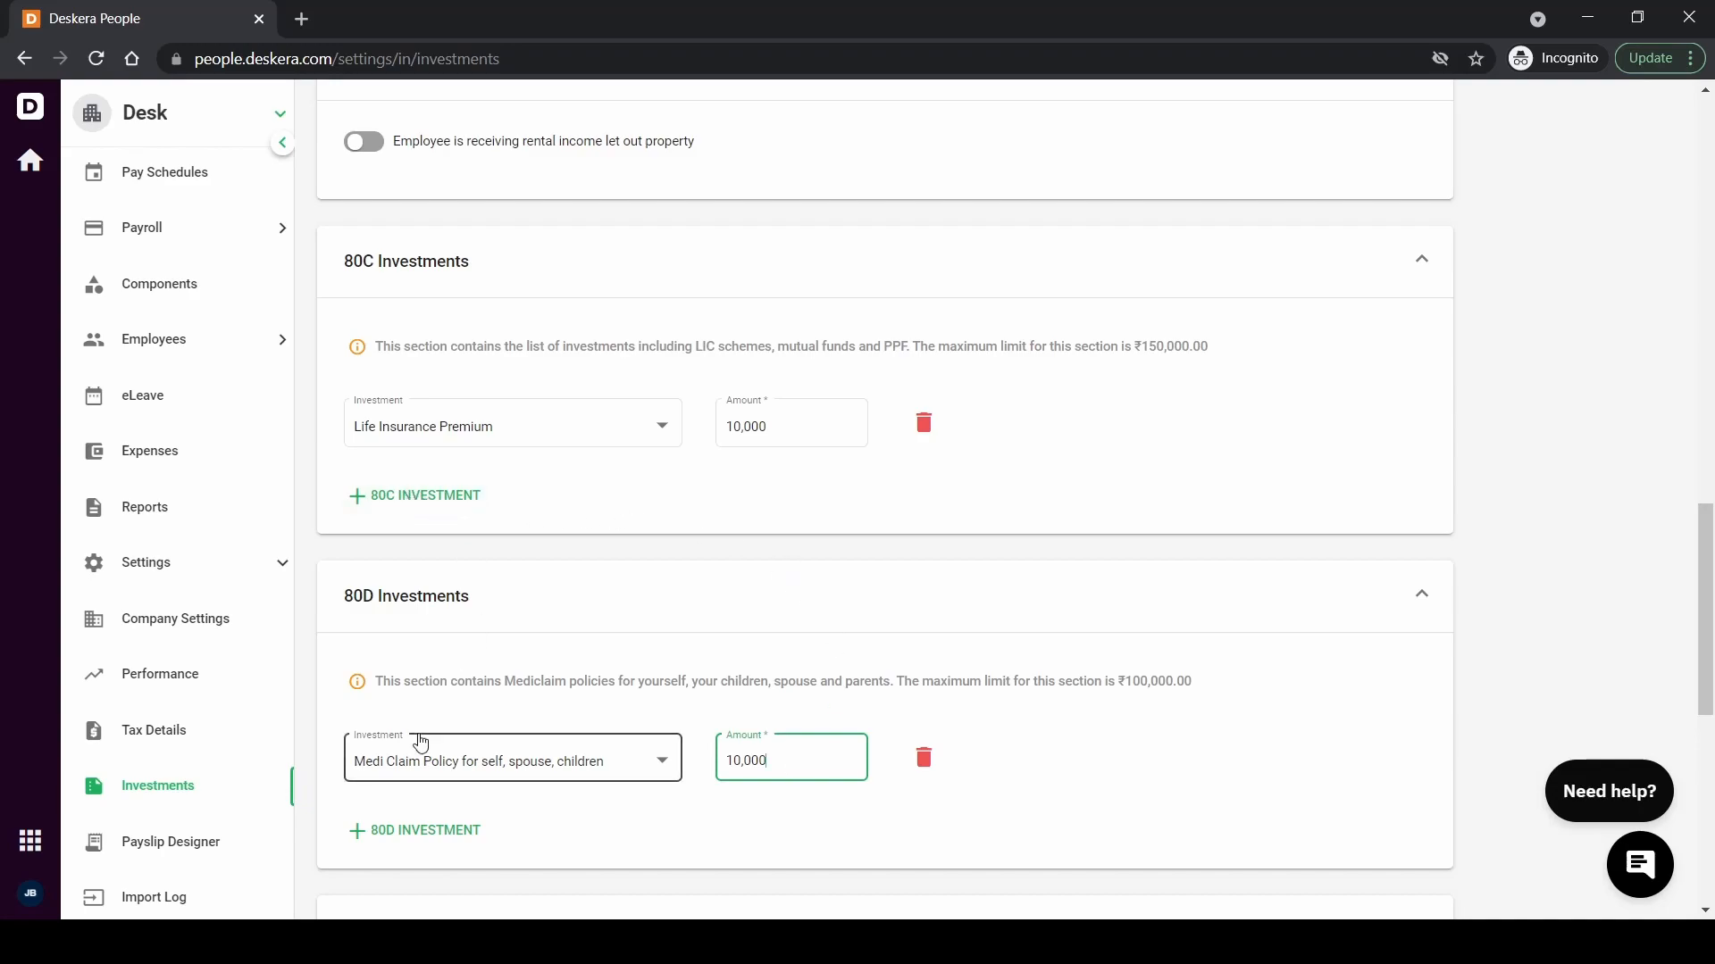
Add a 12,000 Interest Paid on Education Loan row under Other Investments & Exemptions
{"action": "scroll", "coordinate": [433, 847], "scroll_direction": "down", "scroll_amount": 2}
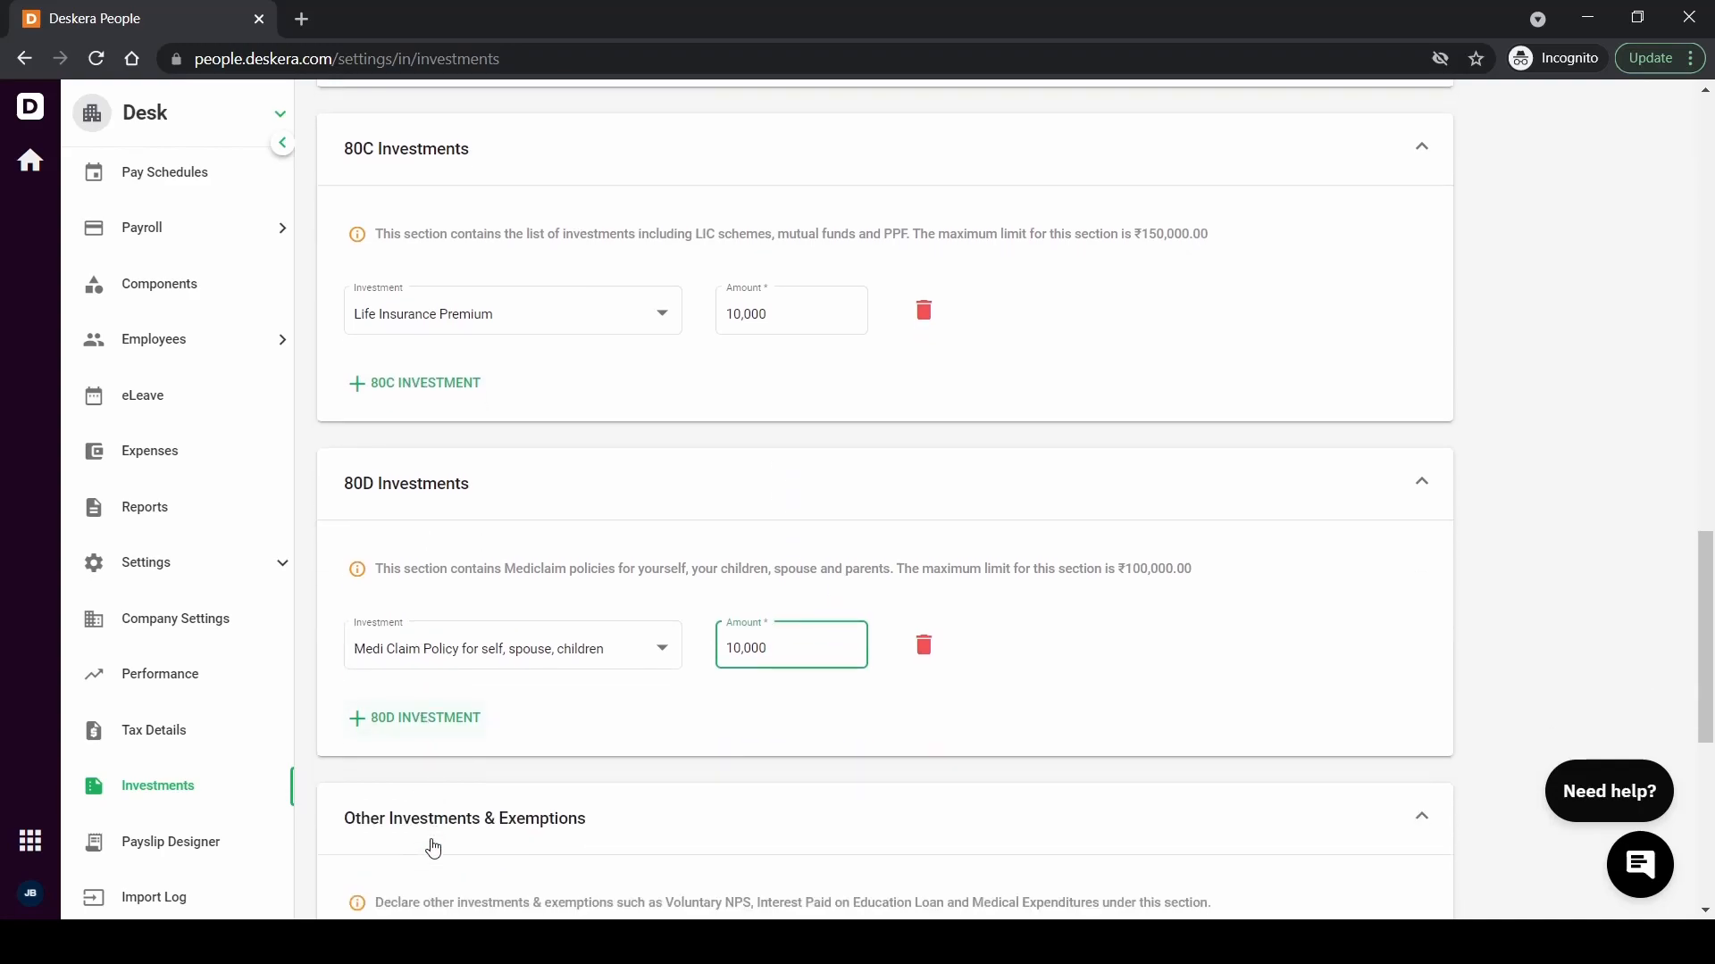
{"action": "scroll", "coordinate": [433, 846], "scroll_direction": "down", "scroll_amount": 1}
{"action": "scroll", "coordinate": [433, 846], "scroll_direction": "down", "scroll_amount": 1}
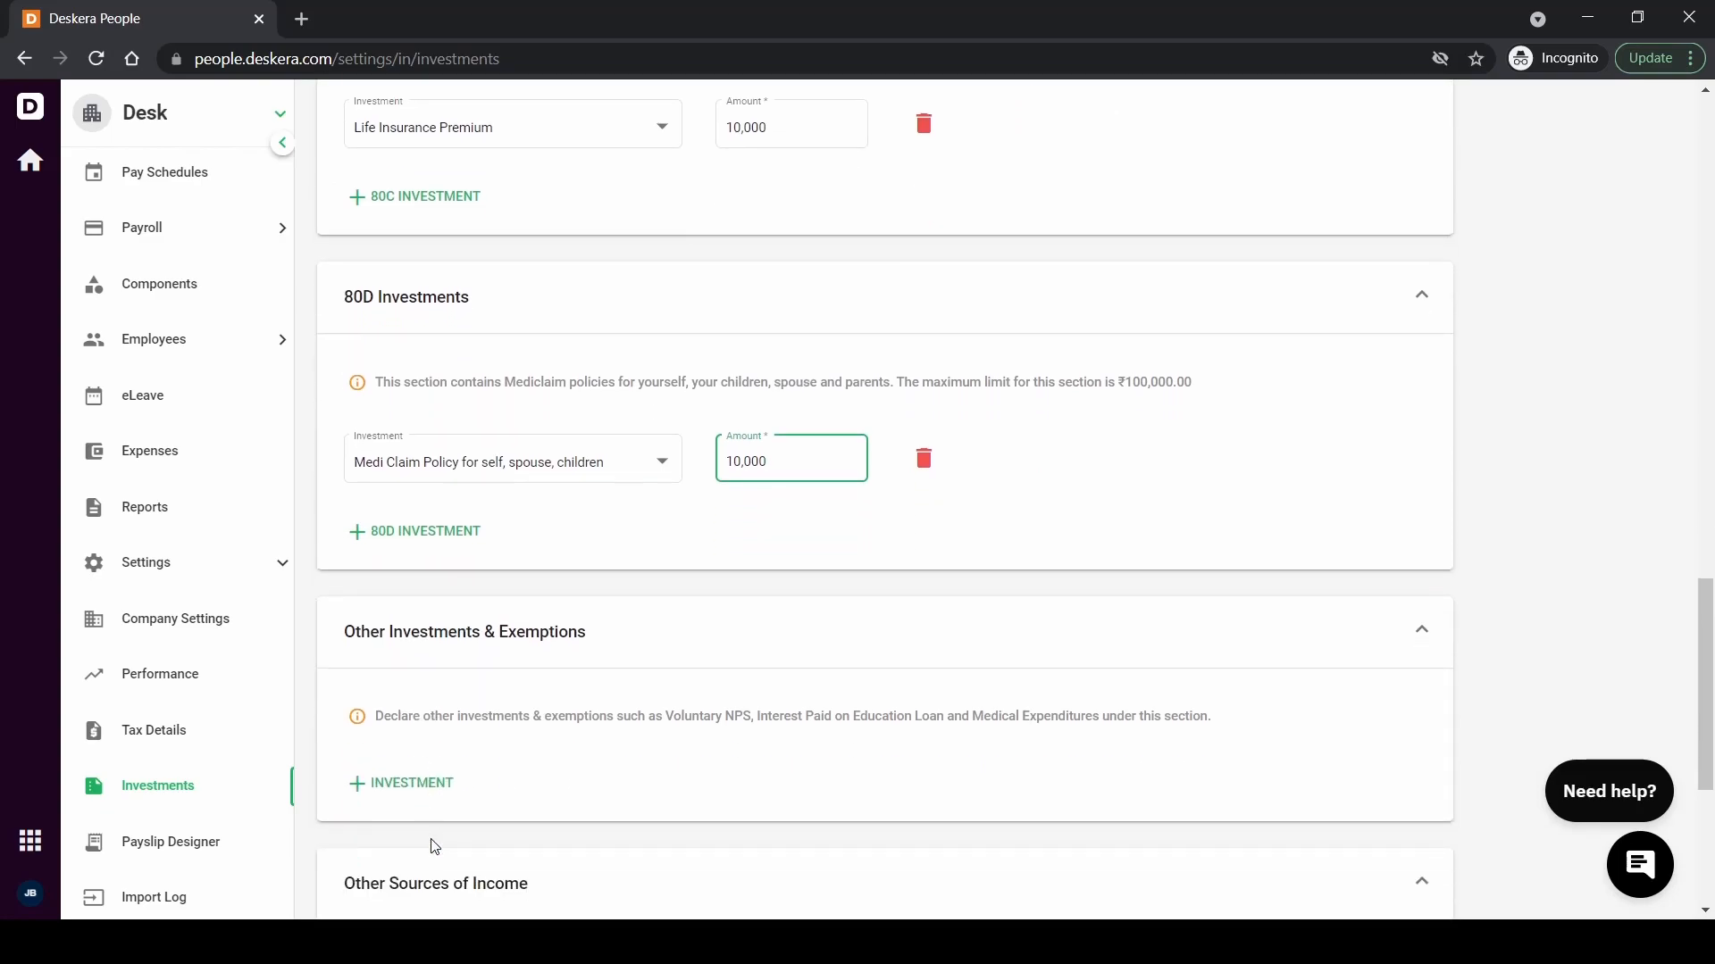
{"action": "left_click", "coordinate": [411, 792]}
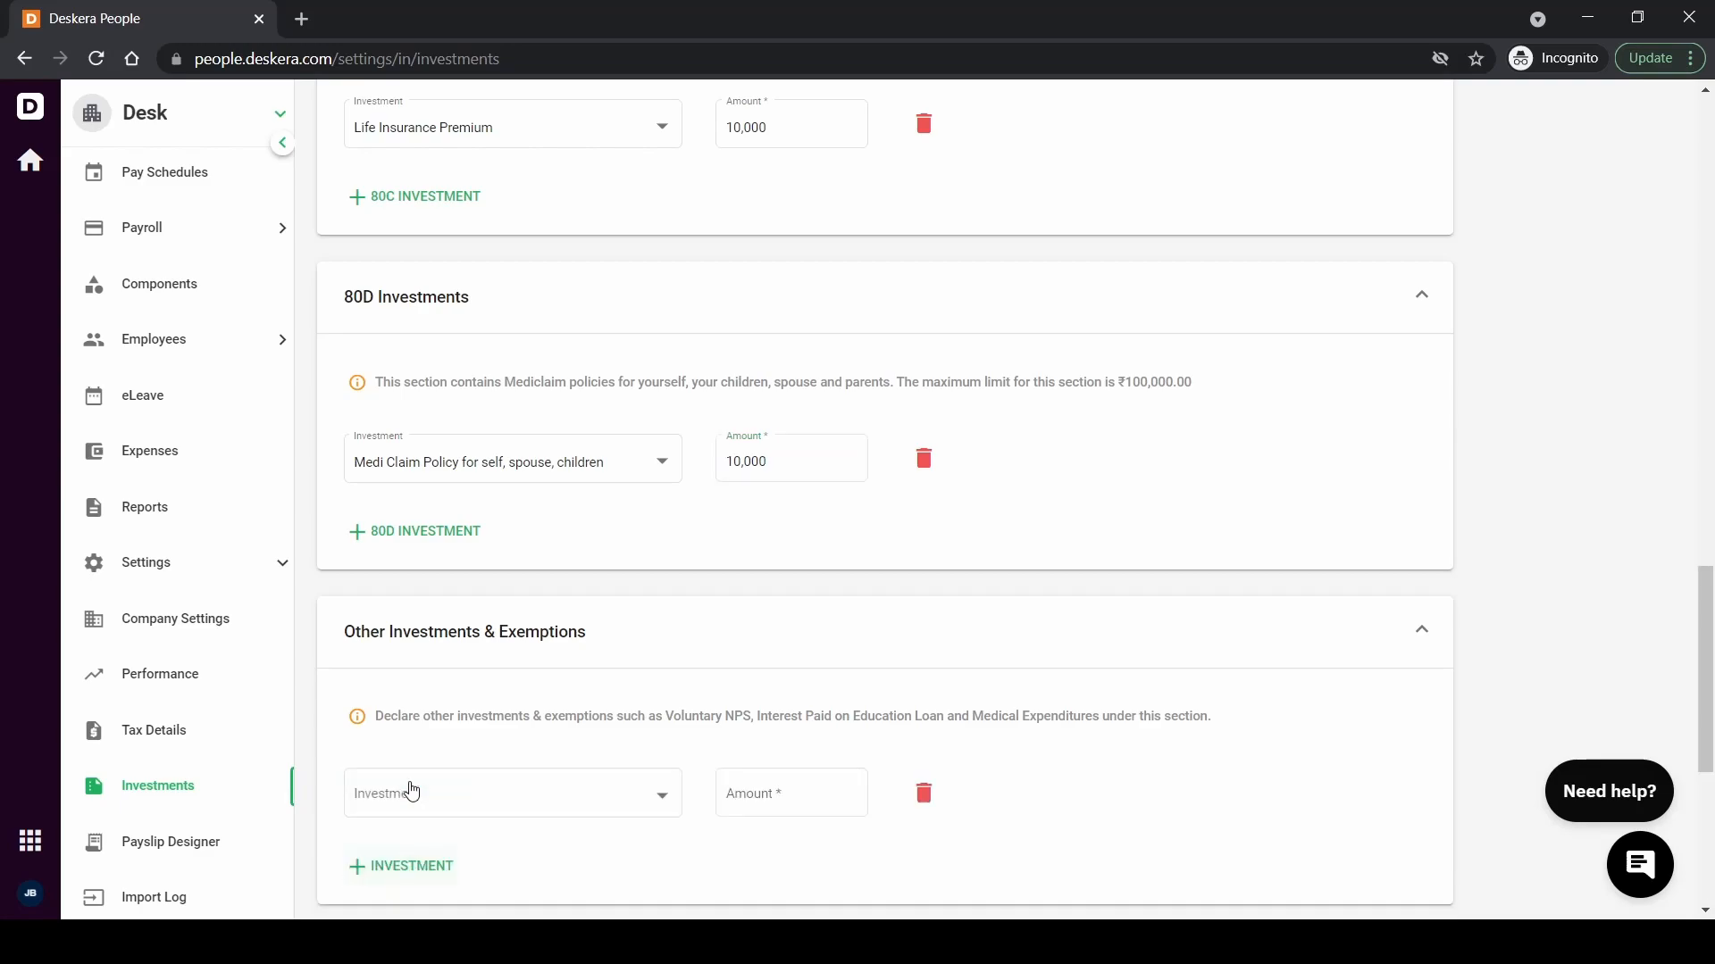
{"action": "left_click", "coordinate": [412, 793]}
{"action": "scroll", "coordinate": [412, 791], "scroll_direction": "down", "scroll_amount": 1}
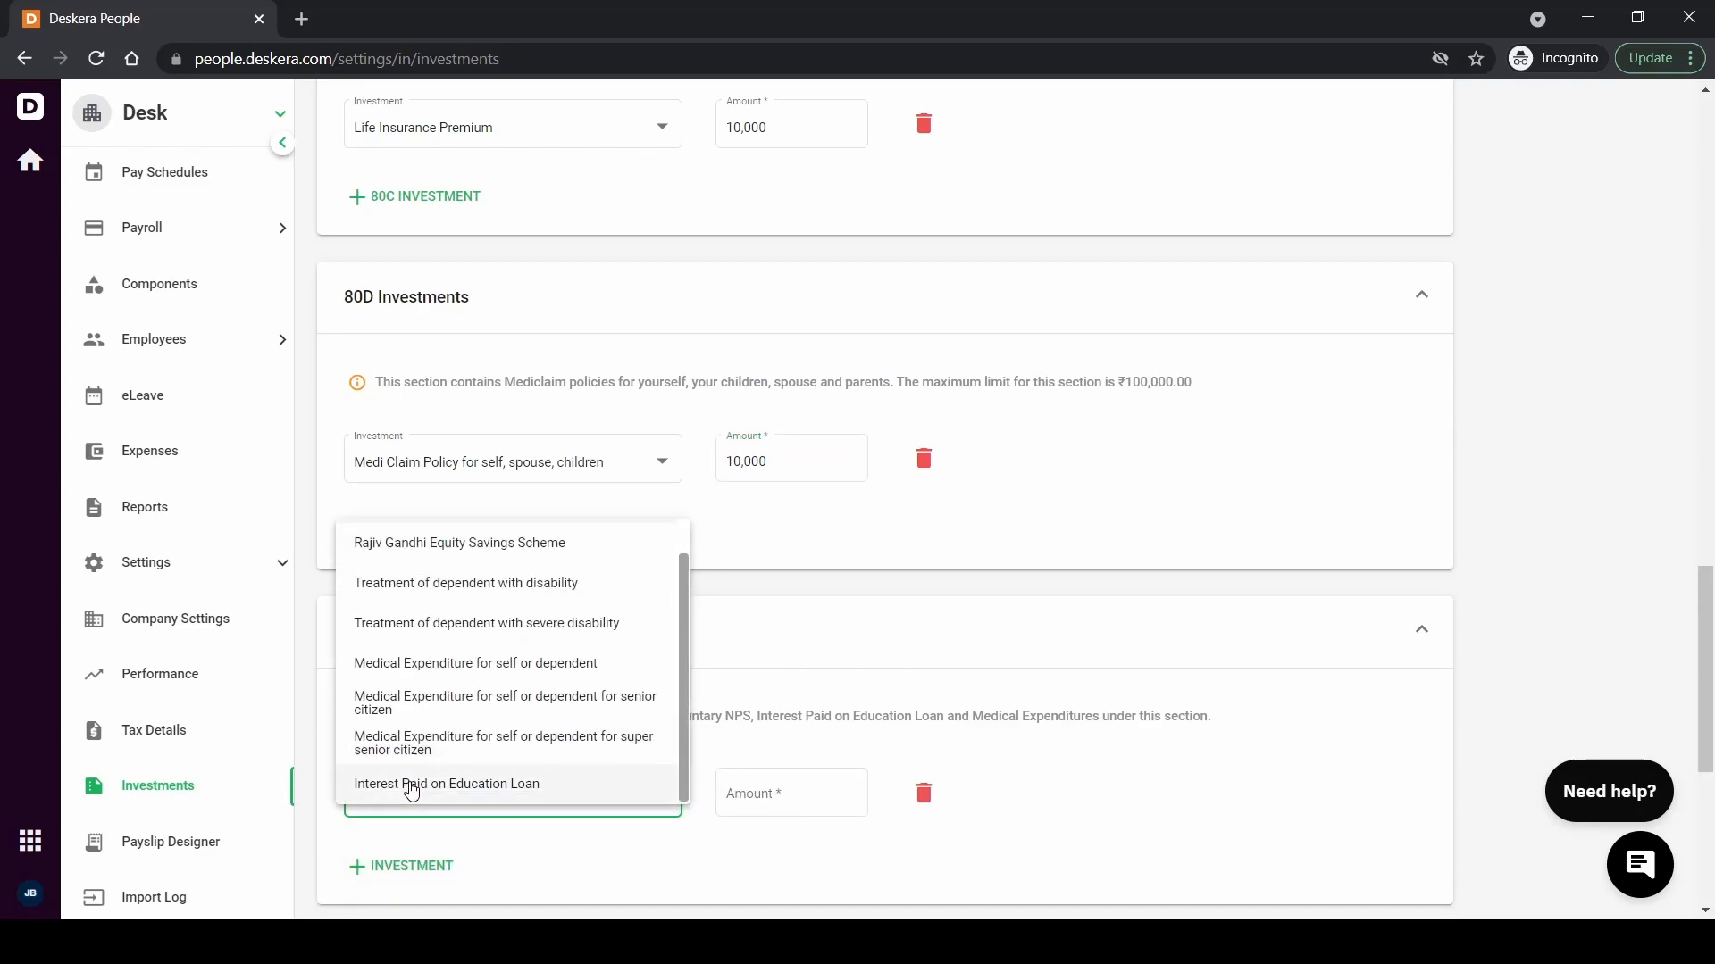
{"action": "left_click", "coordinate": [412, 788]}
{"action": "left_click", "coordinate": [753, 790]}
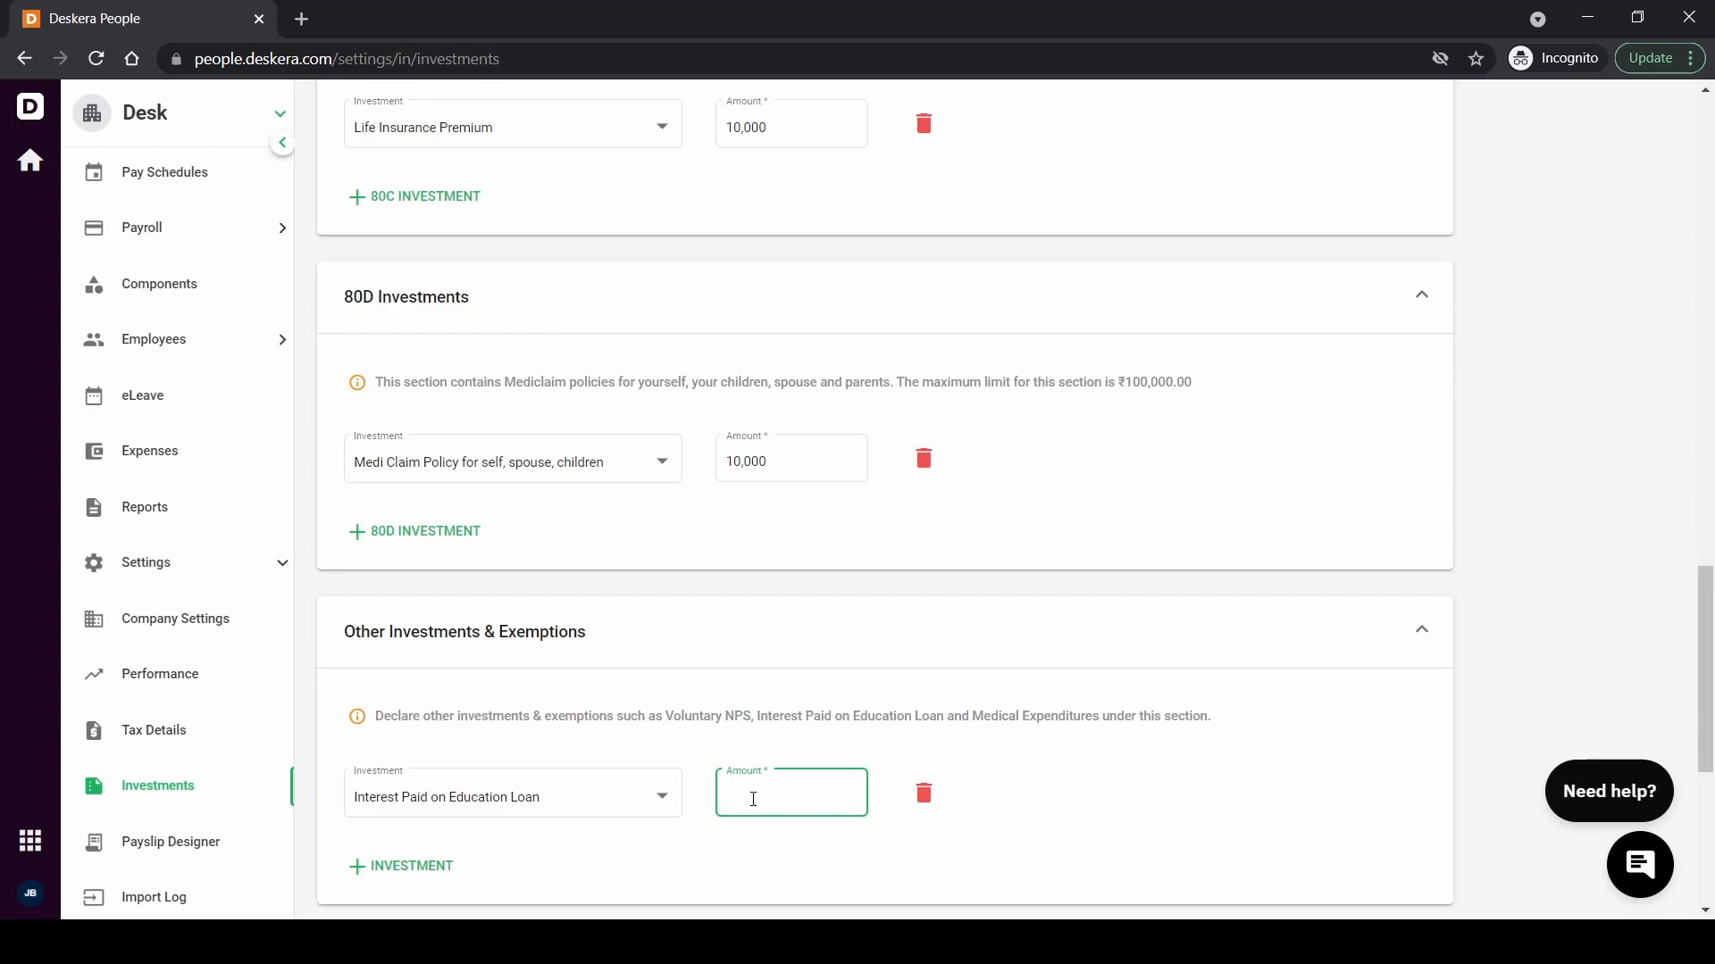
{"action": "type", "text": "120000"}
{"action": "scroll", "coordinate": [1228, 729], "scroll_direction": "down", "scroll_amount": 3}
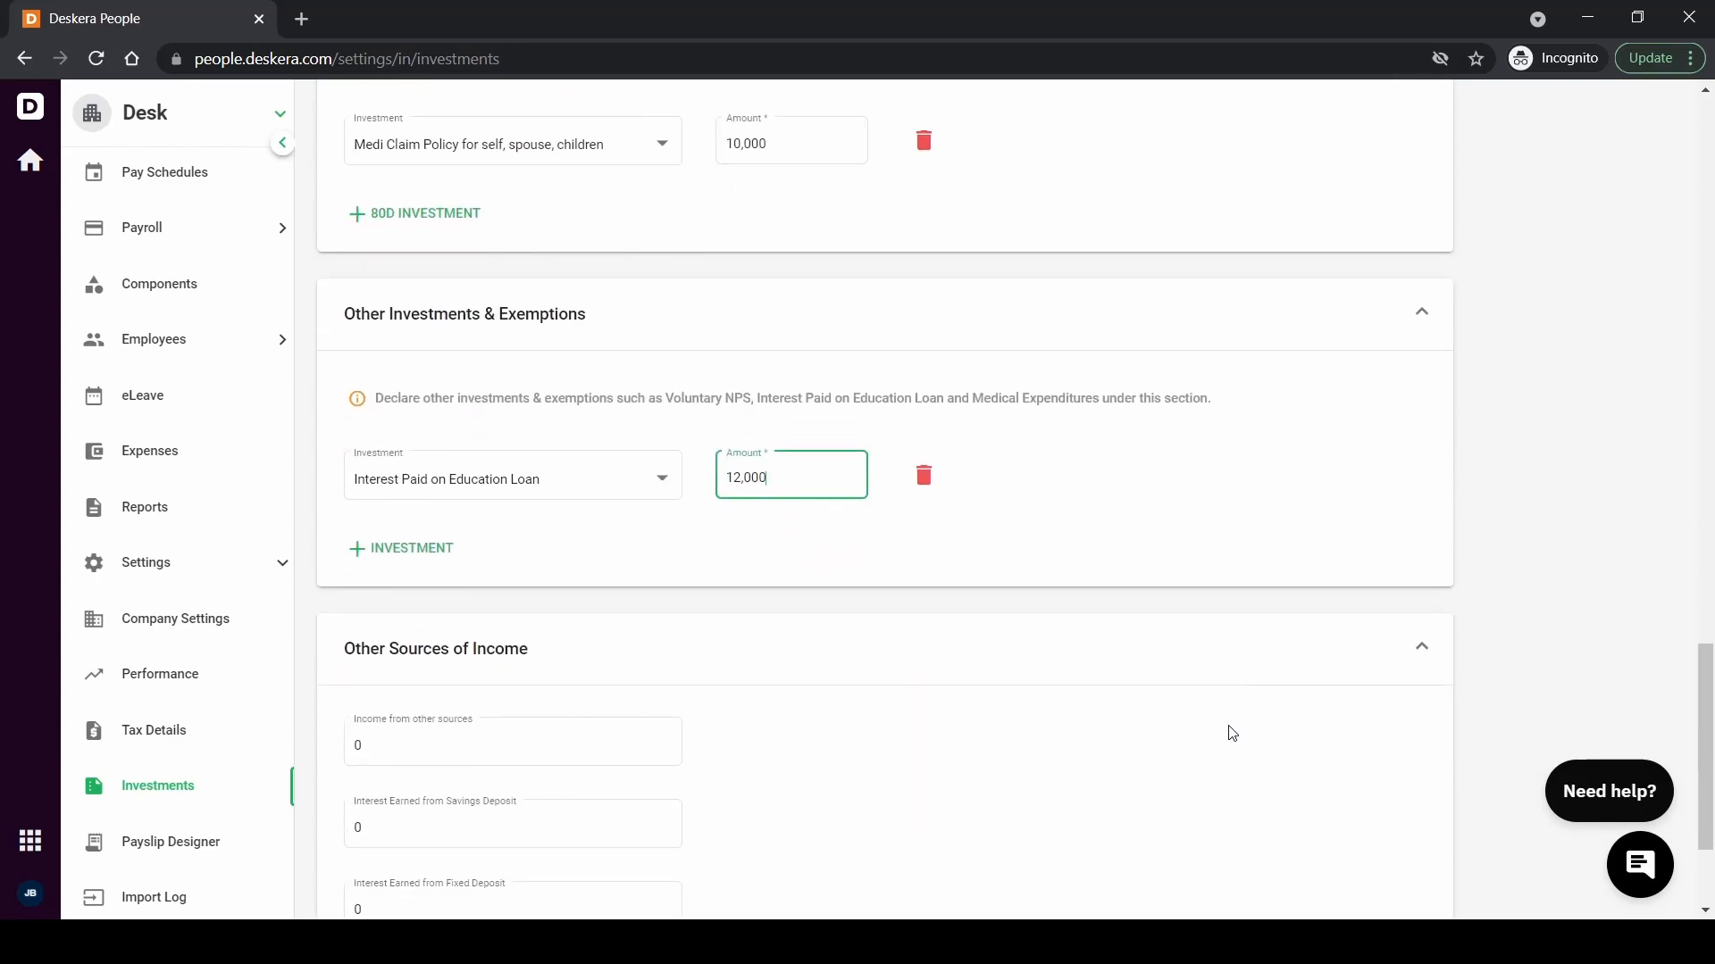
{"action": "scroll", "coordinate": [1231, 732], "scroll_direction": "down", "scroll_amount": 2}
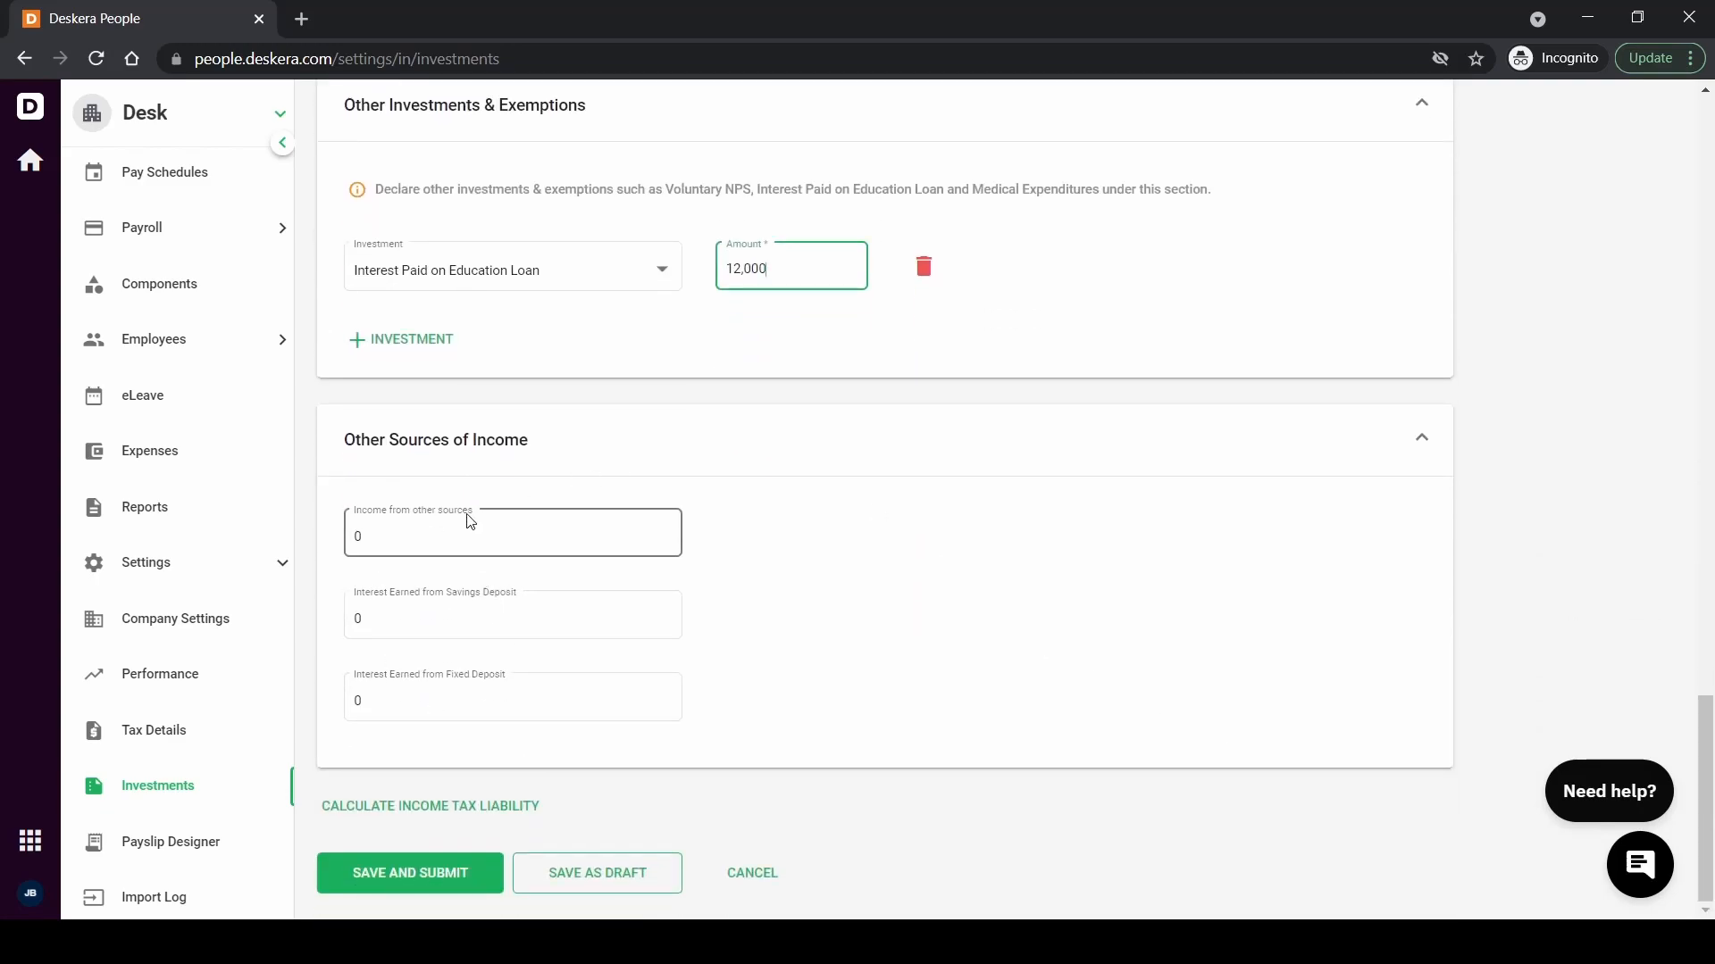
Calculate tax liability (₹163,800 old vs ₹119,600 new) and switch to the New Tax Regime
{"action": "left_click", "coordinate": [407, 806]}
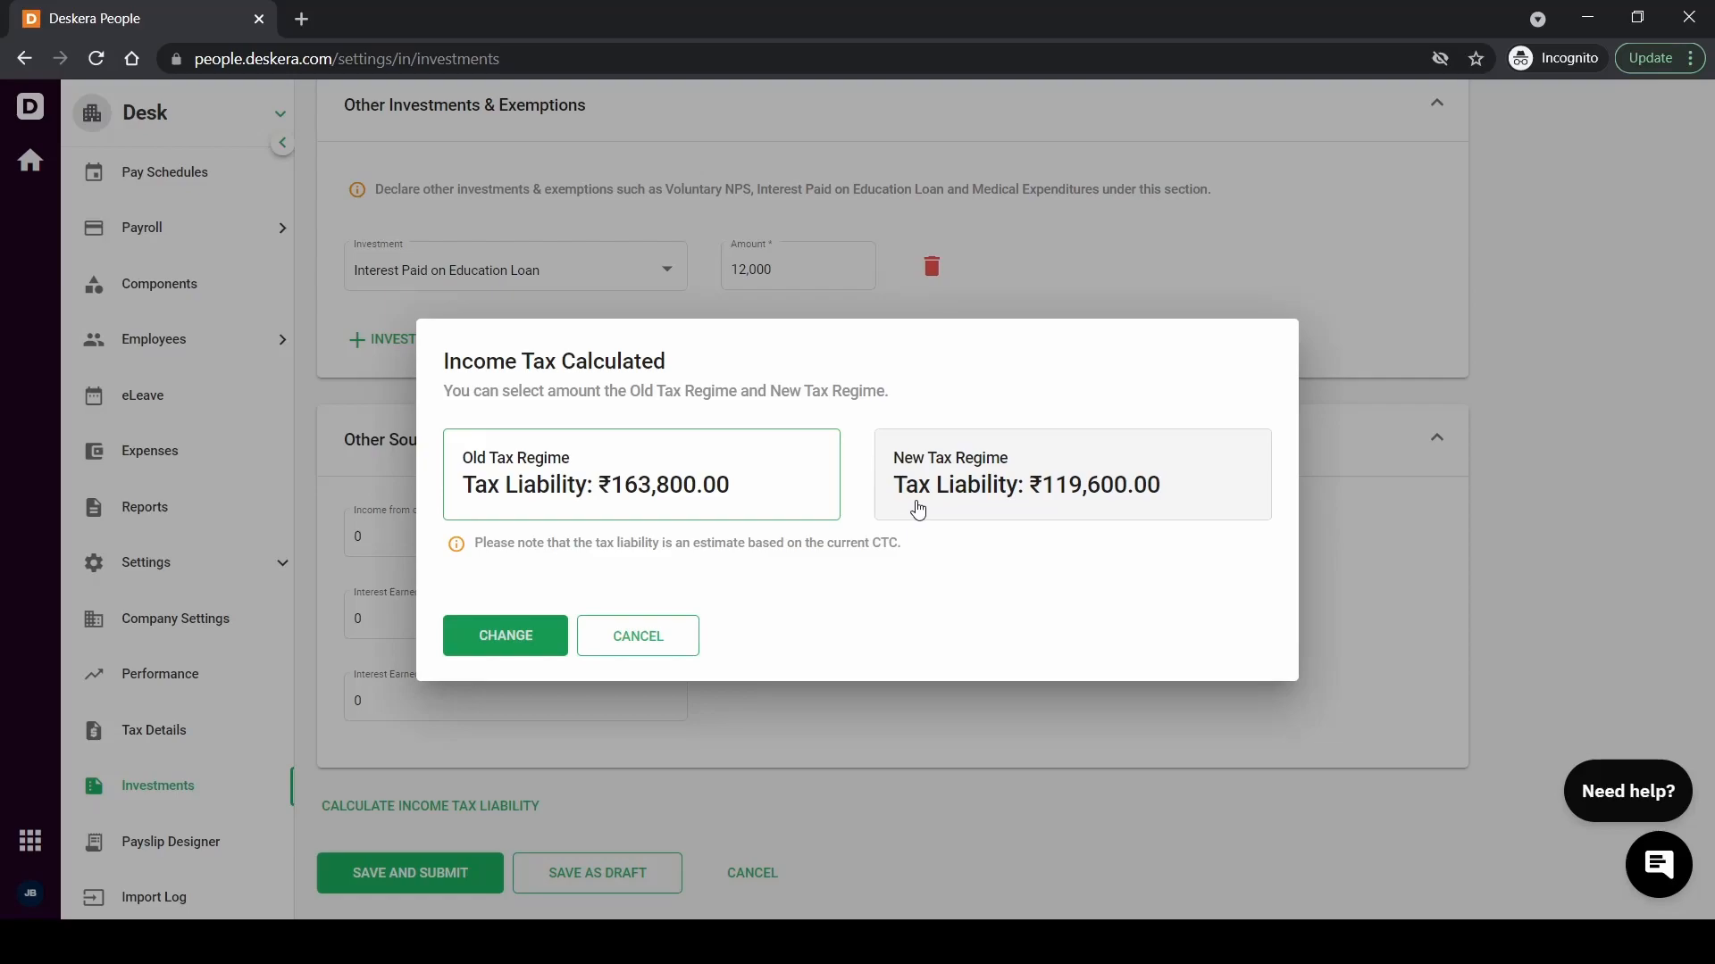
{"action": "left_click", "coordinate": [918, 509]}
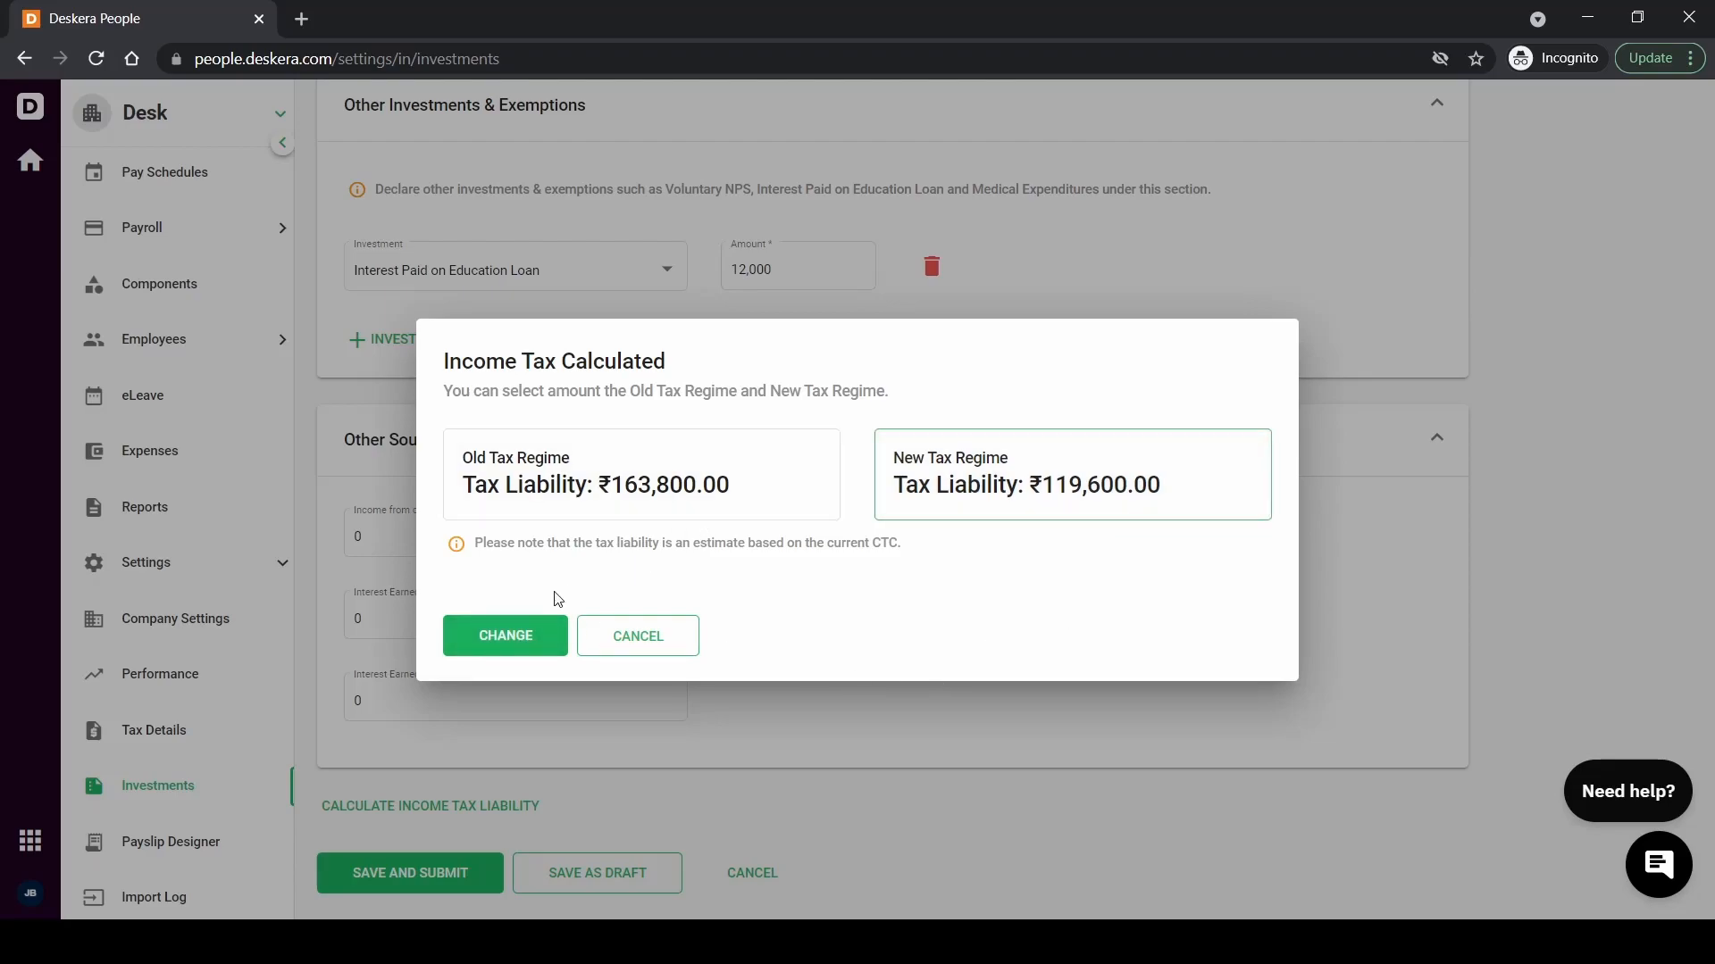
{"action": "left_click", "coordinate": [500, 650]}
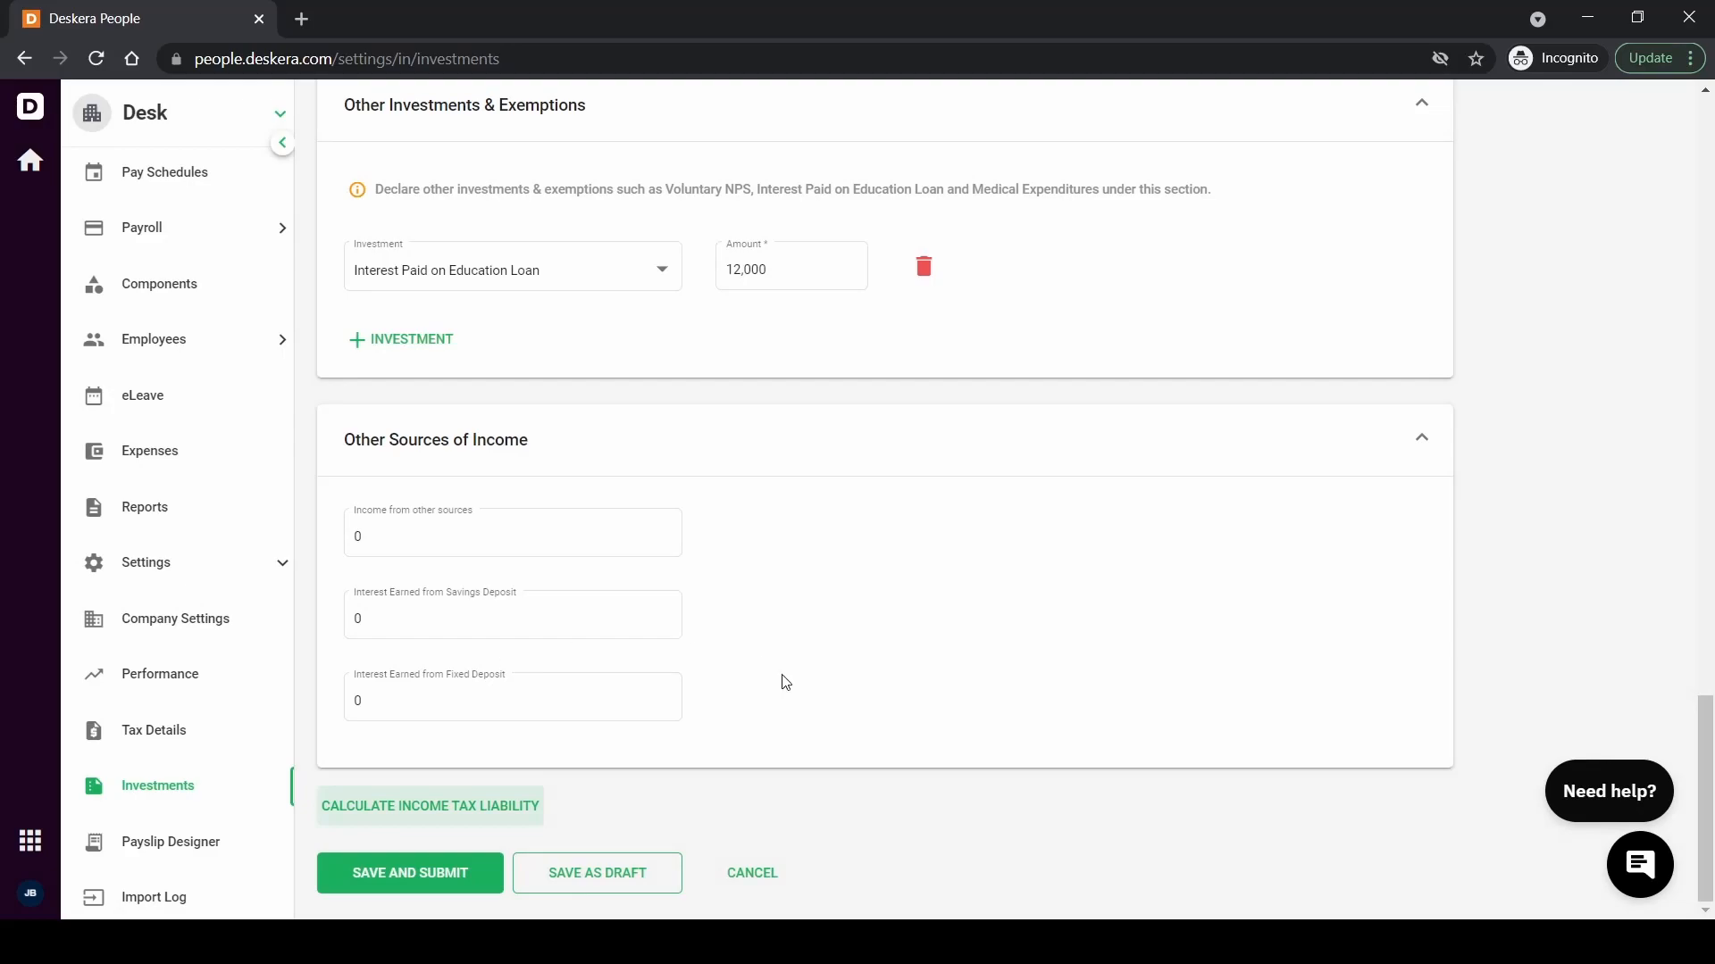
Review the completed declaration form and request Save and Submit, bringing up the confirmation warning
{"action": "scroll", "coordinate": [787, 684], "scroll_direction": "up", "scroll_amount": 20}
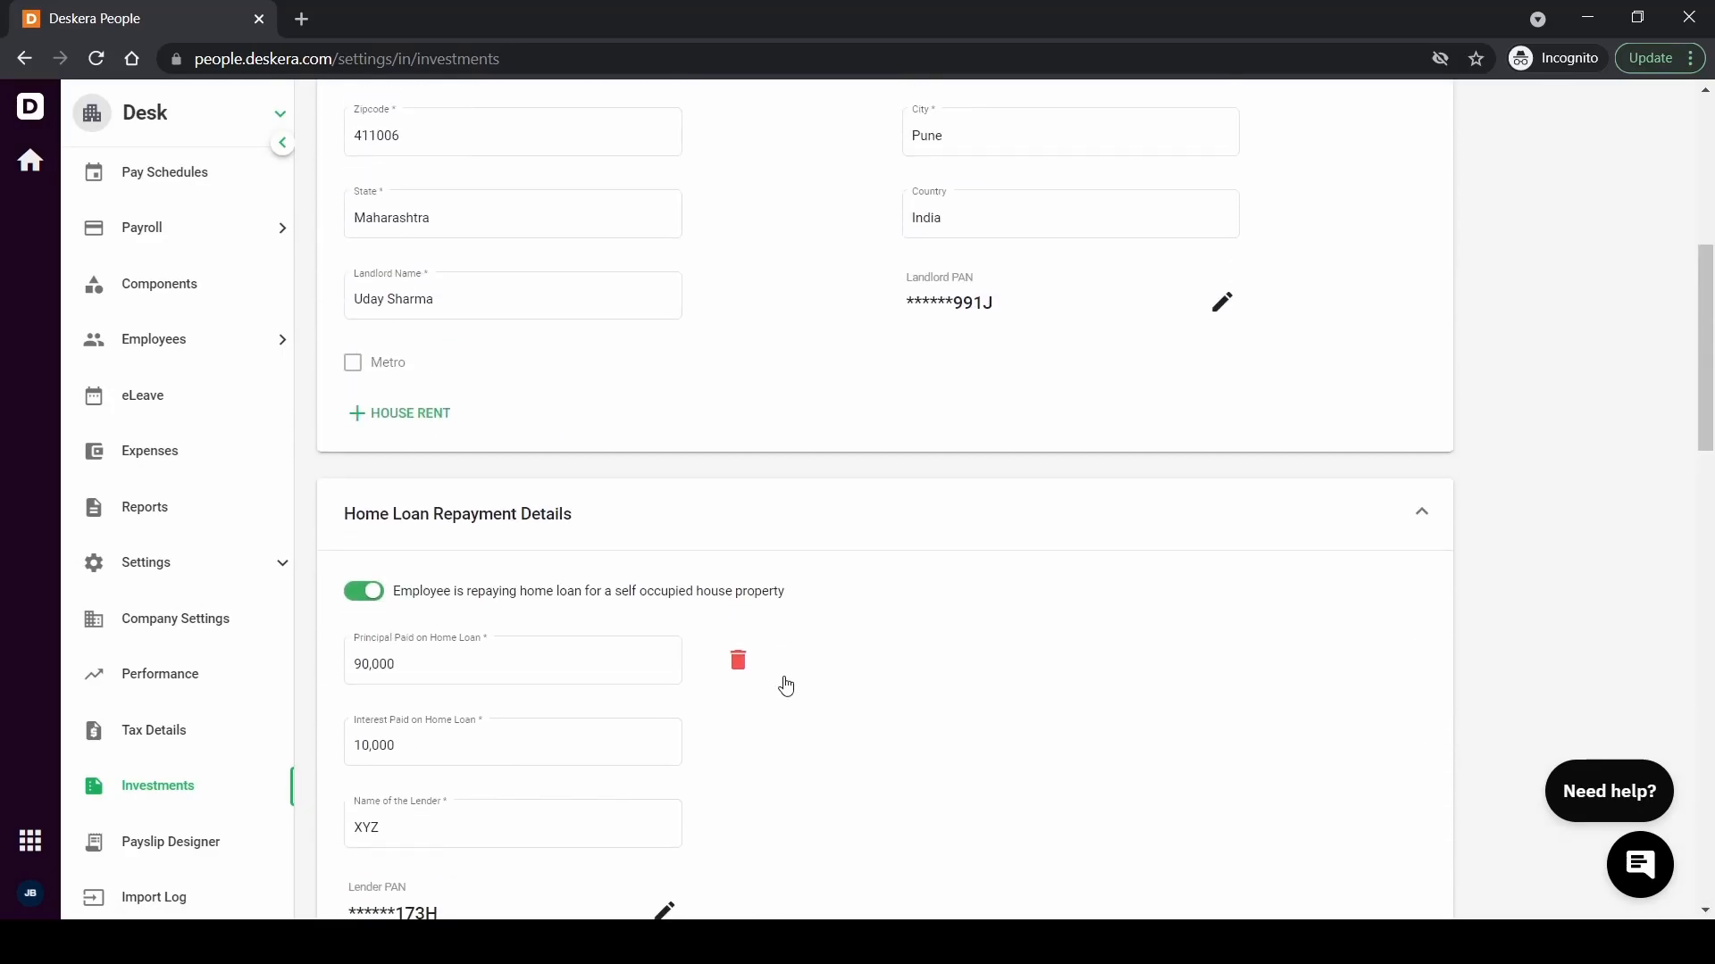
{"action": "scroll", "coordinate": [787, 684], "scroll_direction": "down", "scroll_amount": 20}
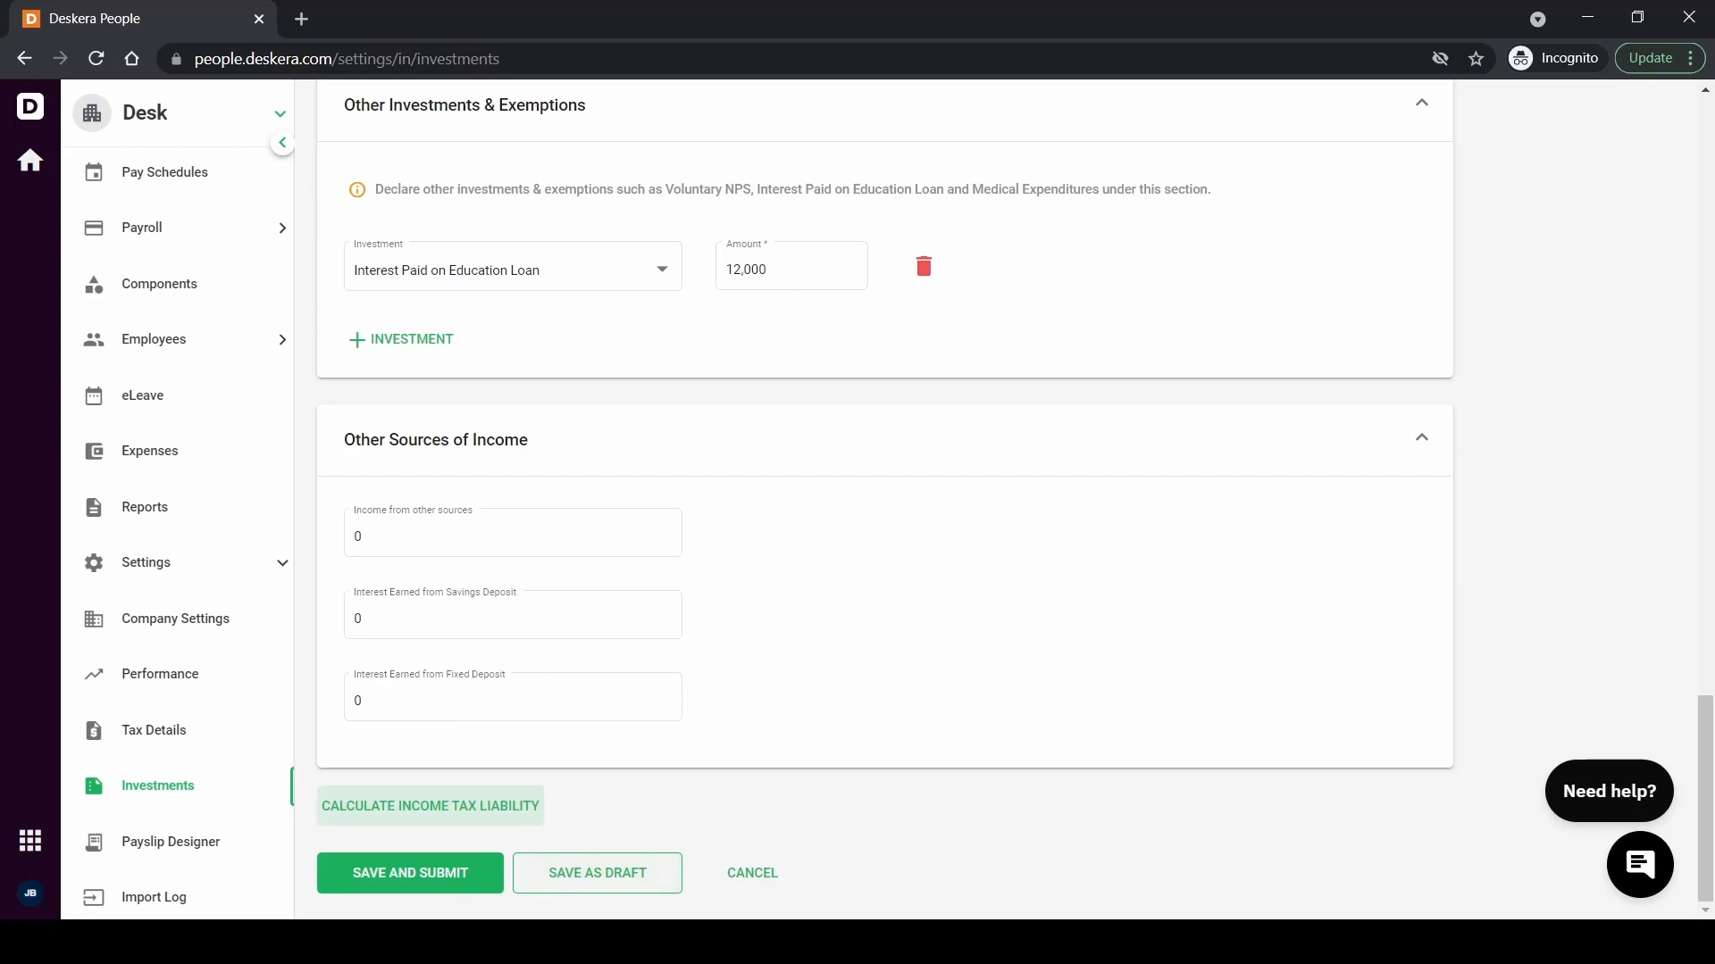
{"action": "left_click", "coordinate": [394, 880]}
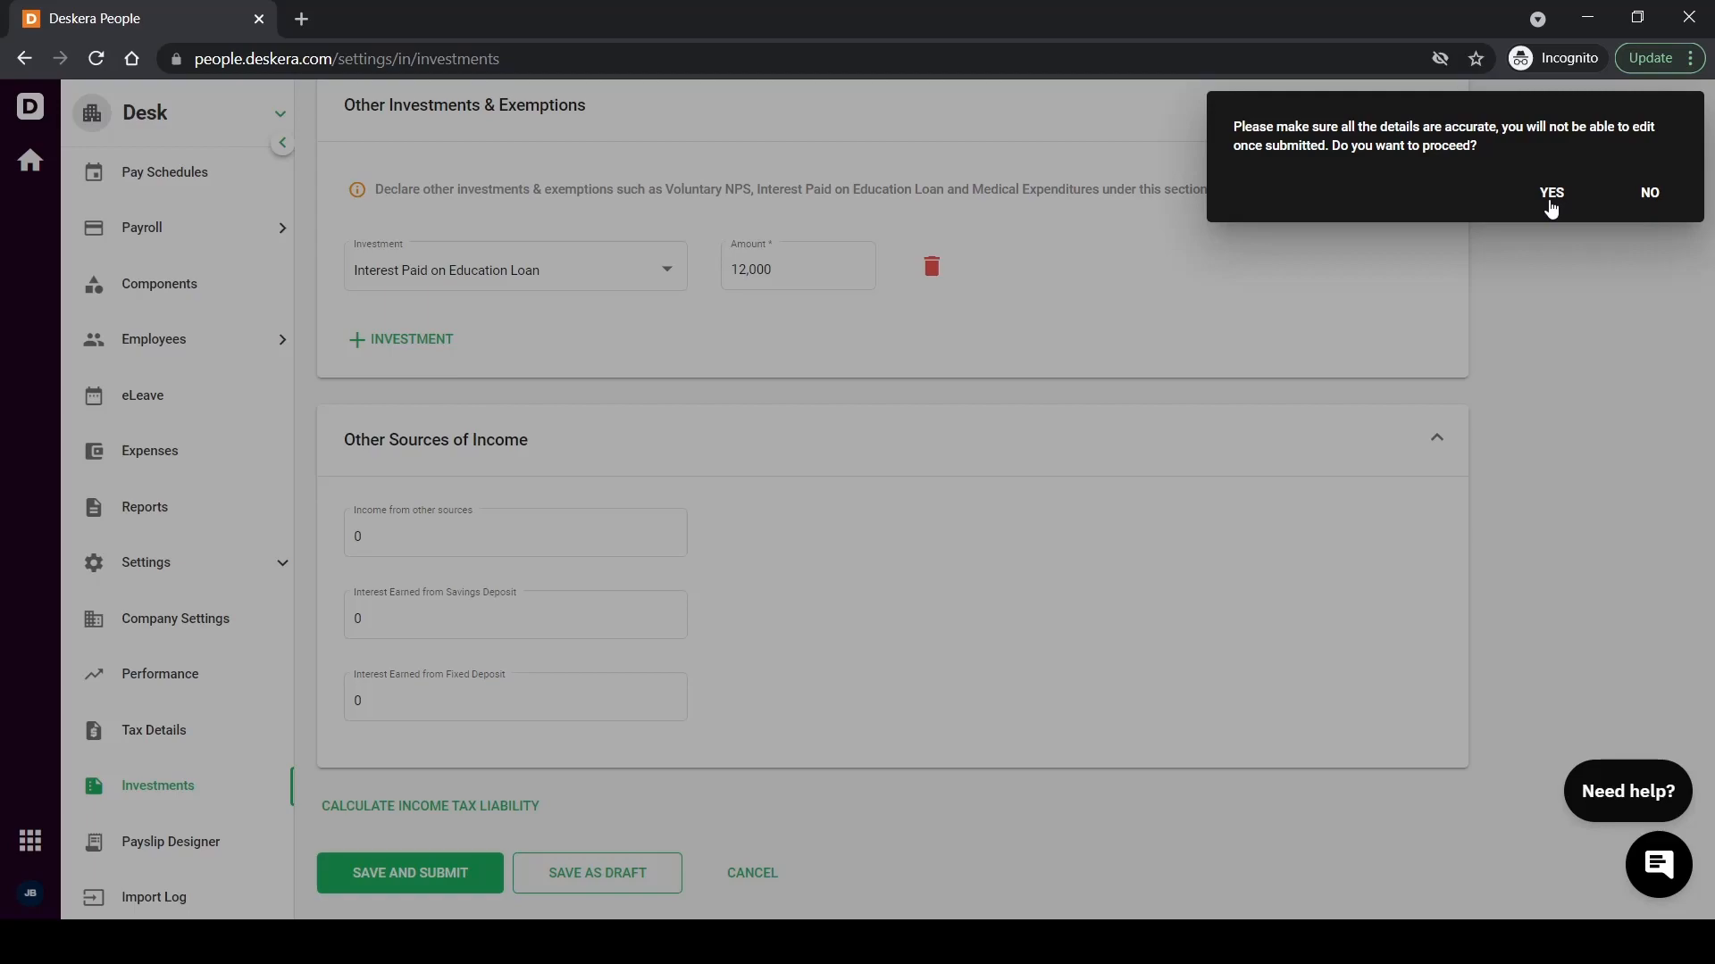
Confirm submission and check the Employees list shows this declaration Submitted on 04-10-2021
{"action": "left_click", "coordinate": [1551, 193]}
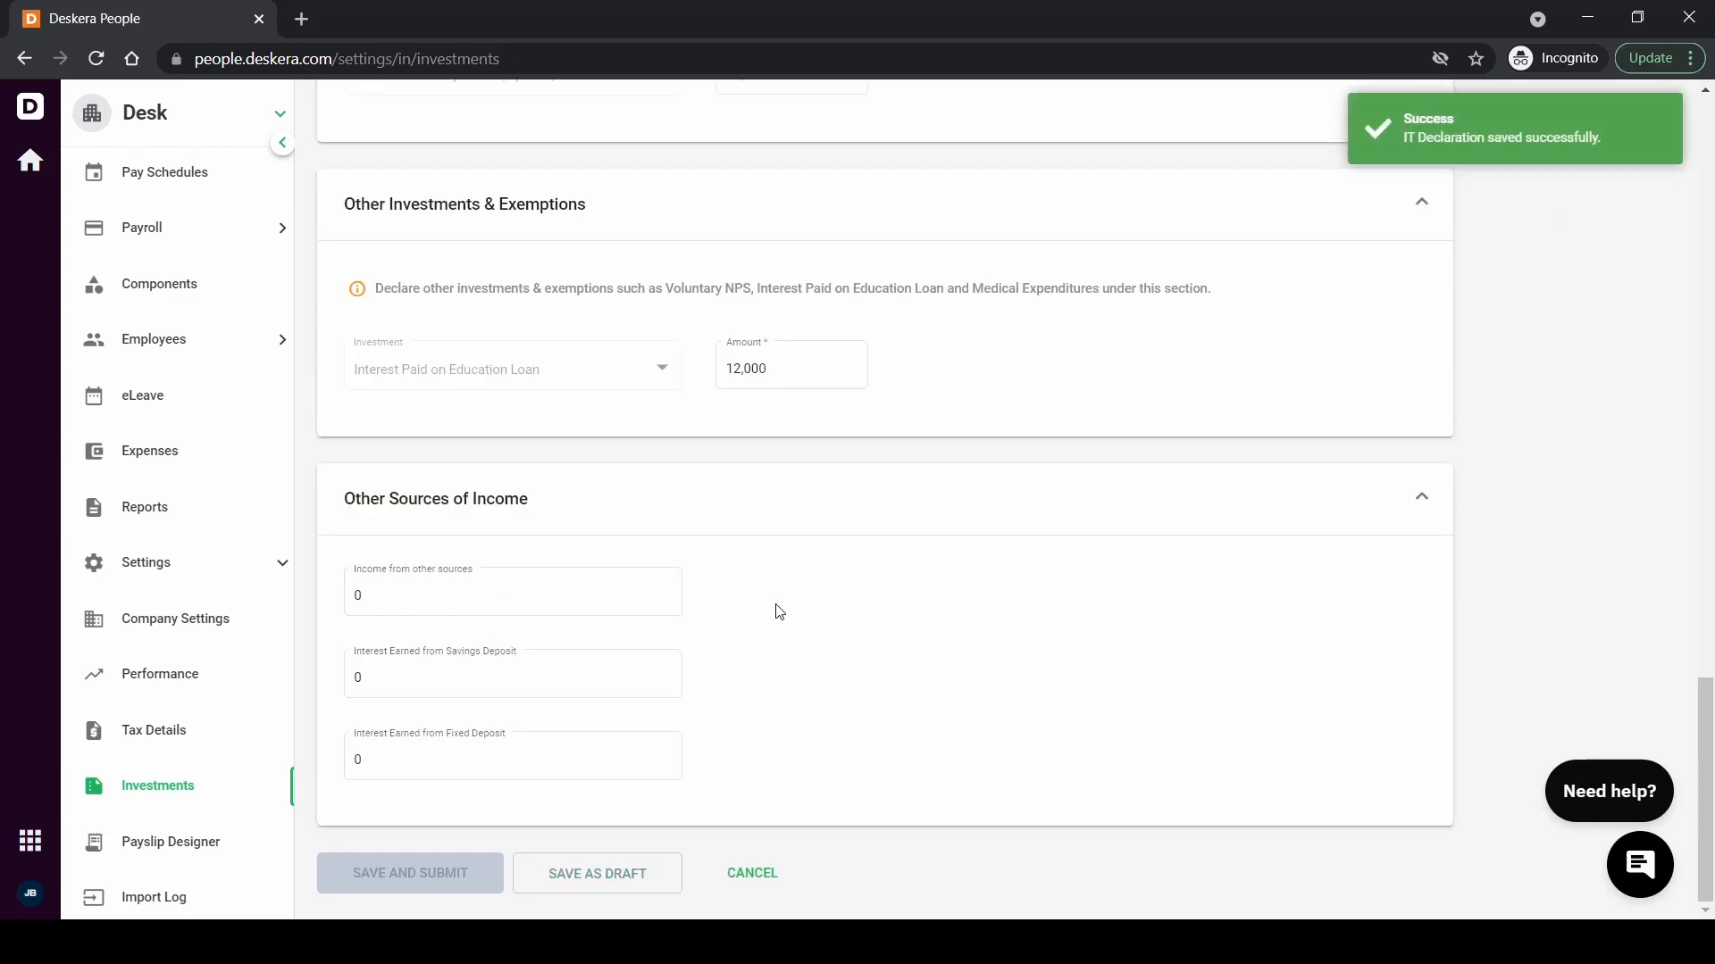
{"action": "scroll", "coordinate": [779, 611], "scroll_direction": "up", "scroll_amount": 15}
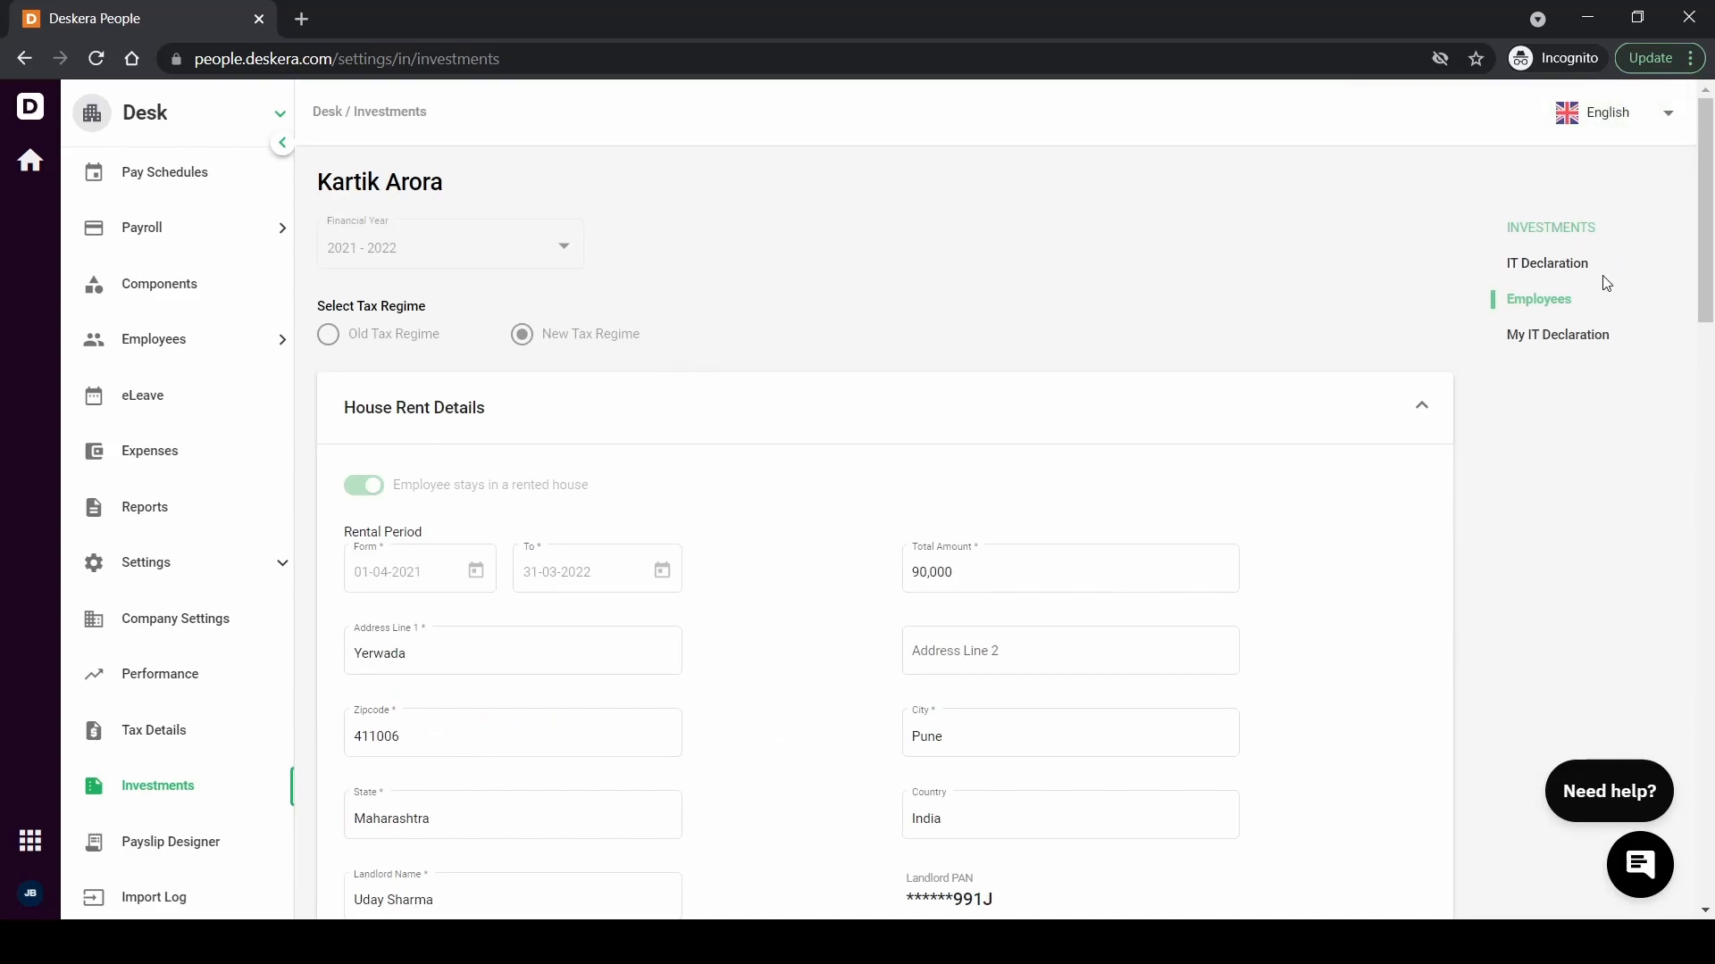
{"action": "left_click", "coordinate": [1570, 268]}
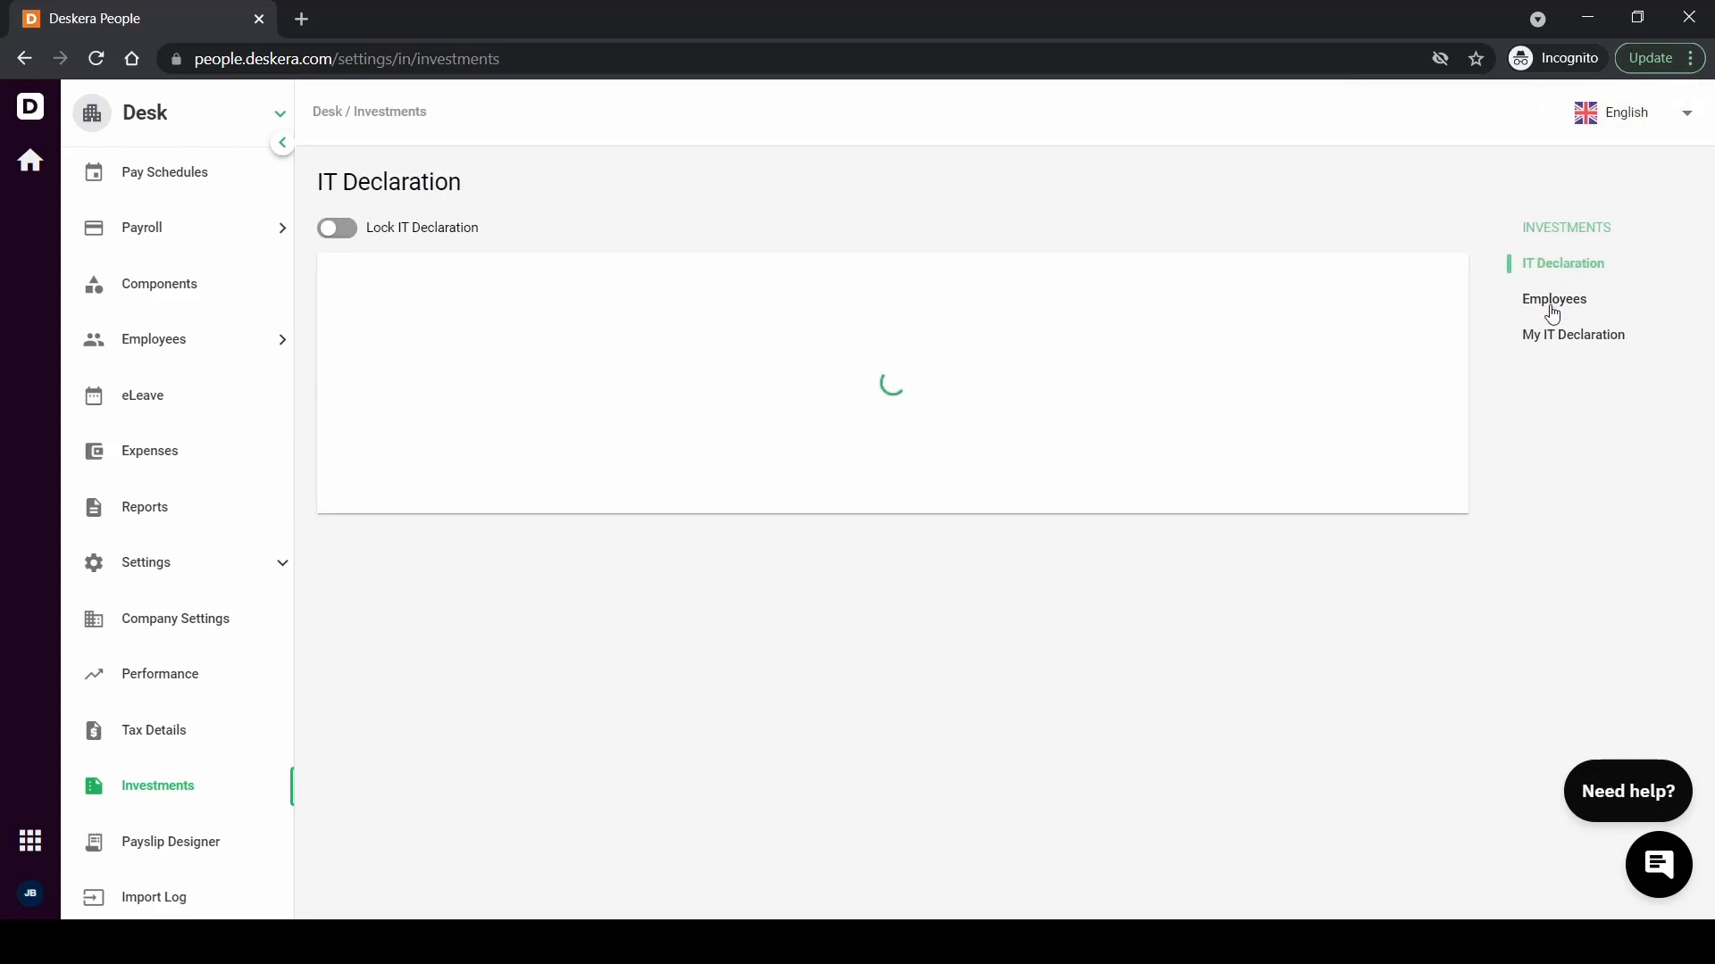
{"action": "left_click", "coordinate": [1552, 304]}
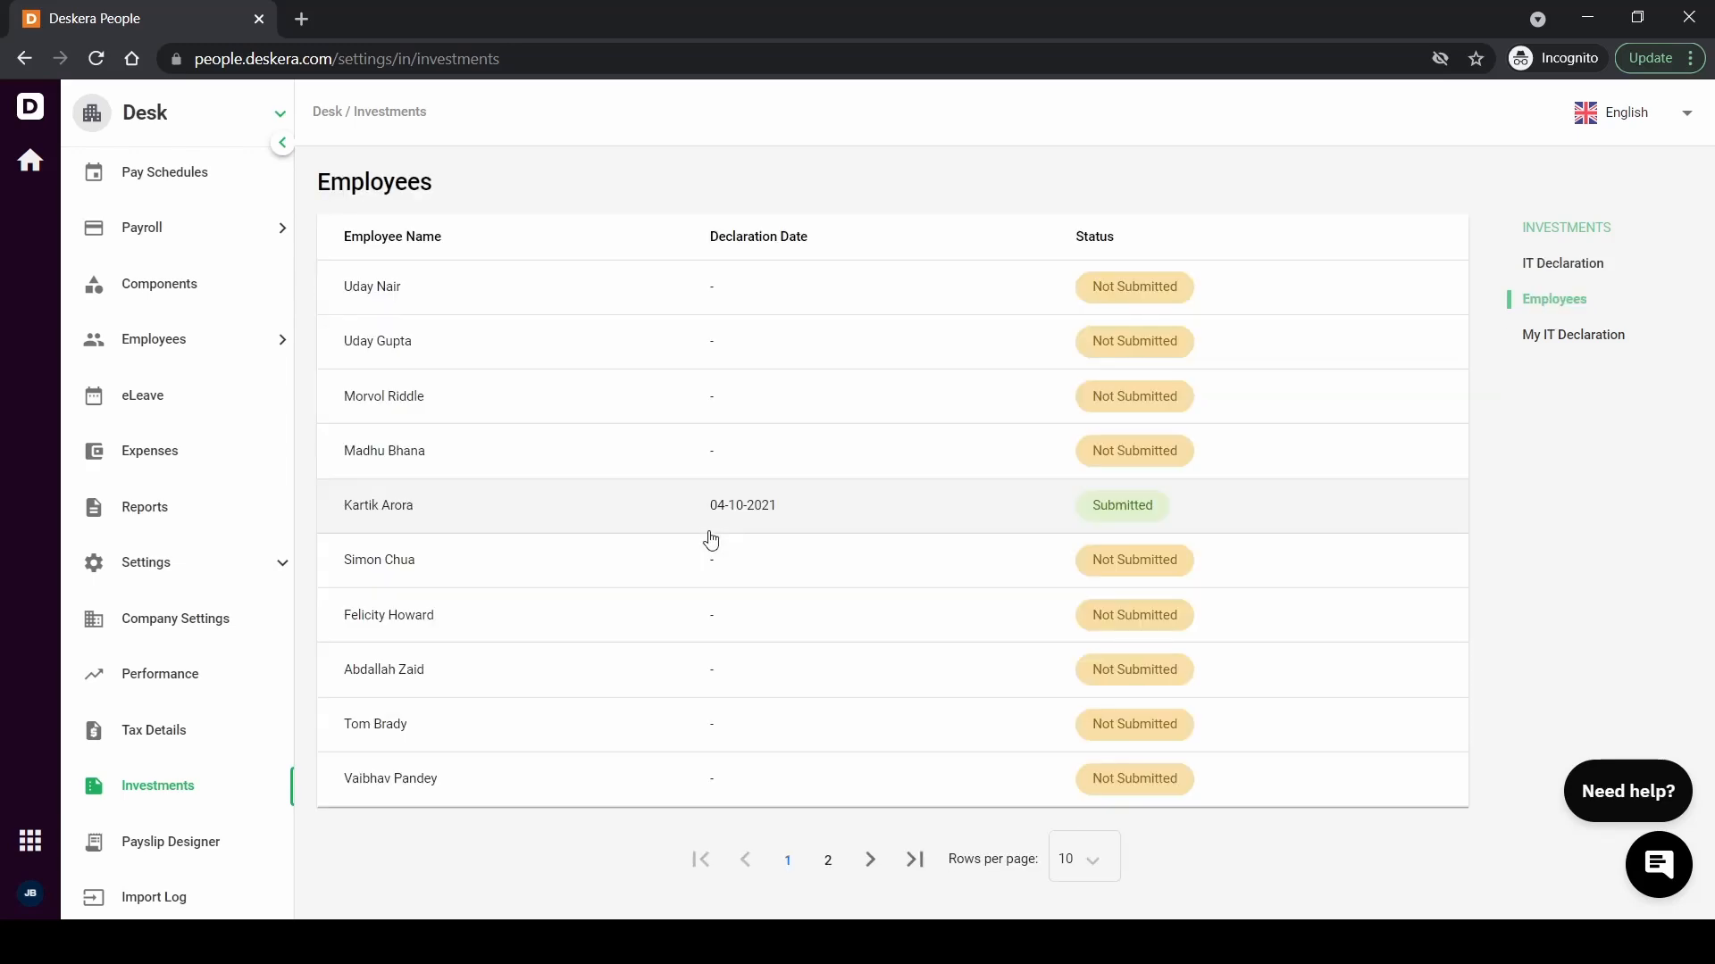